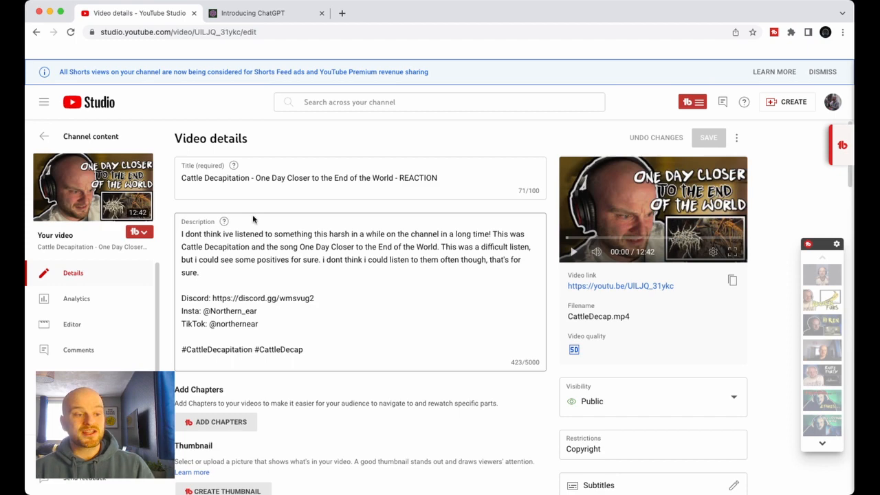
# Step: Review the title, description and tags in the details of the Cattle Decapitation reaction video
pyautogui.click(289, 192)
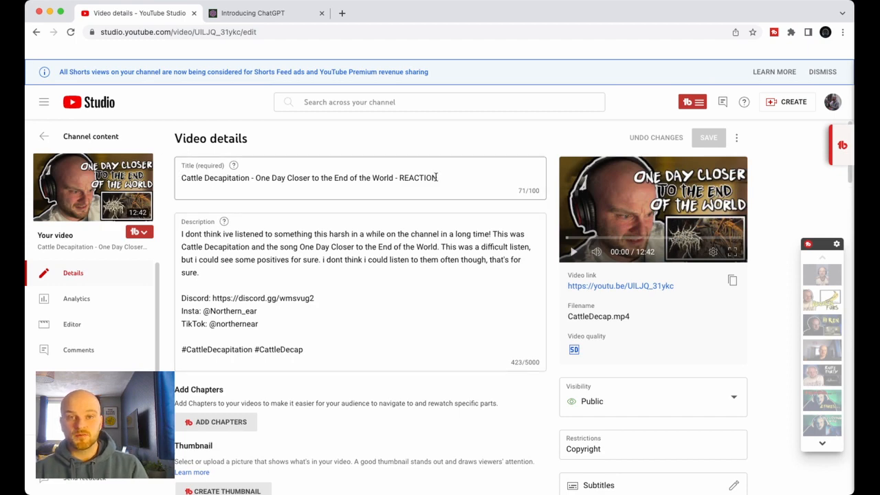
pyautogui.click(400, 302)
pyautogui.scroll(-5, 461, 323)
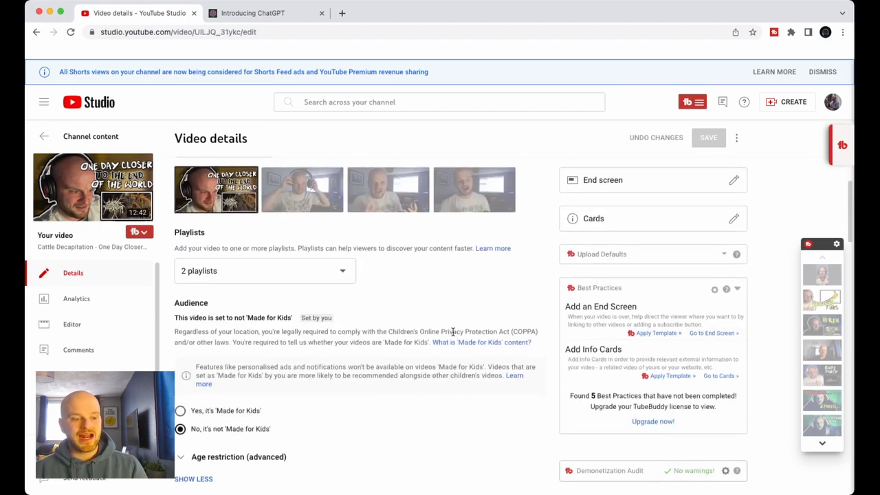
pyautogui.scroll(-10, 453, 331)
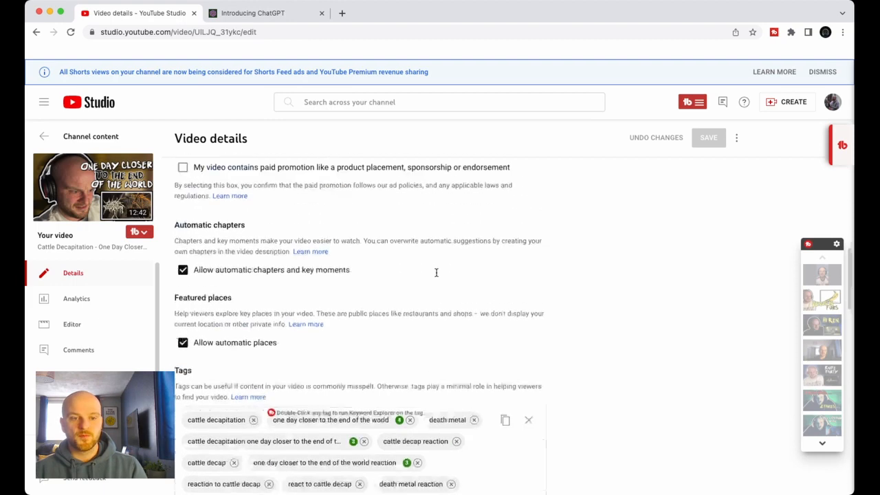
pyautogui.scroll(15, 436, 273)
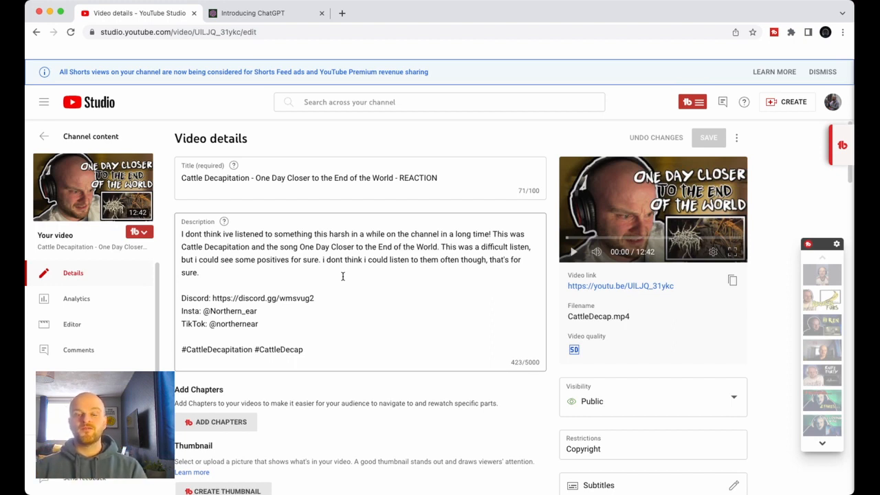
# Step: Return to the channel's video list and open the details of "Megadeth - Five Magics - REACTION"
pyautogui.click(42, 138)
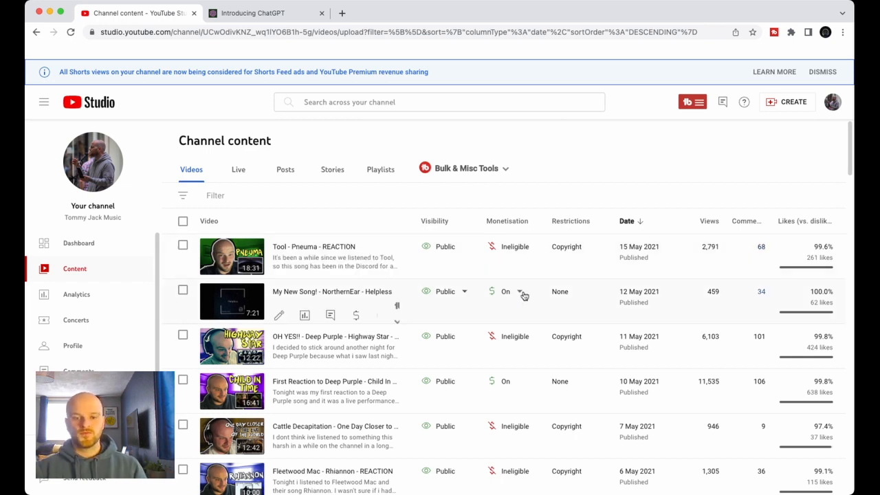
pyautogui.scroll(-10, 530, 408)
pyautogui.scroll(-6, 597, 364)
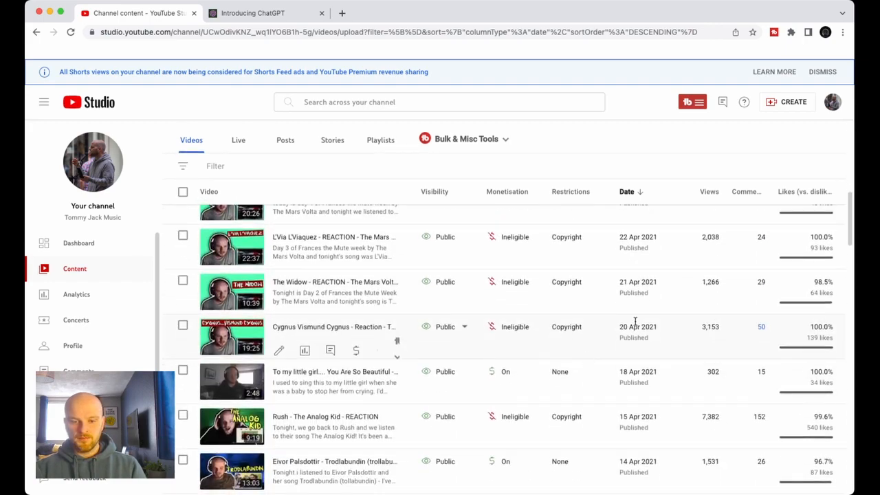
pyautogui.scroll(-8, 638, 294)
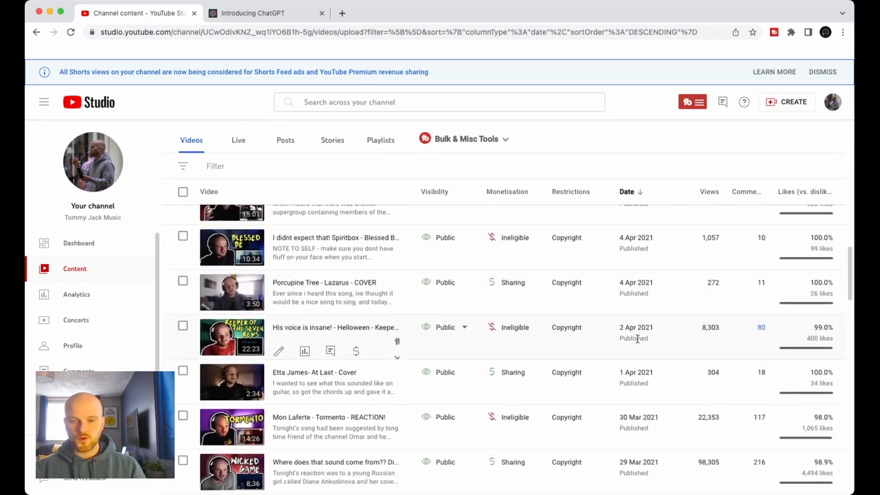
pyautogui.scroll(-3, 628, 362)
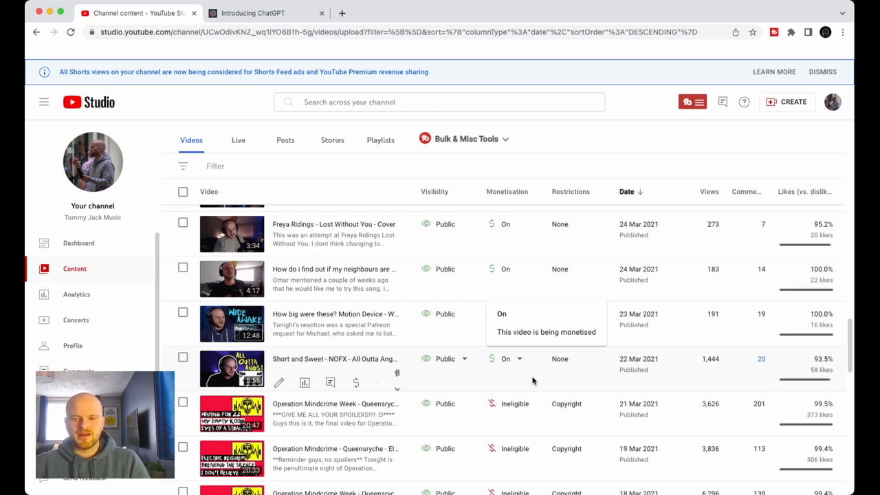
pyautogui.scroll(-5, 358, 412)
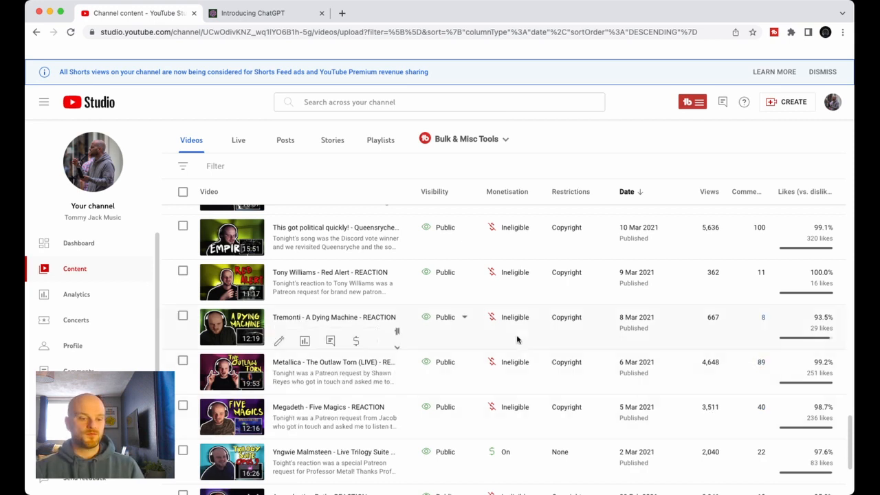
pyautogui.scroll(-2, 508, 344)
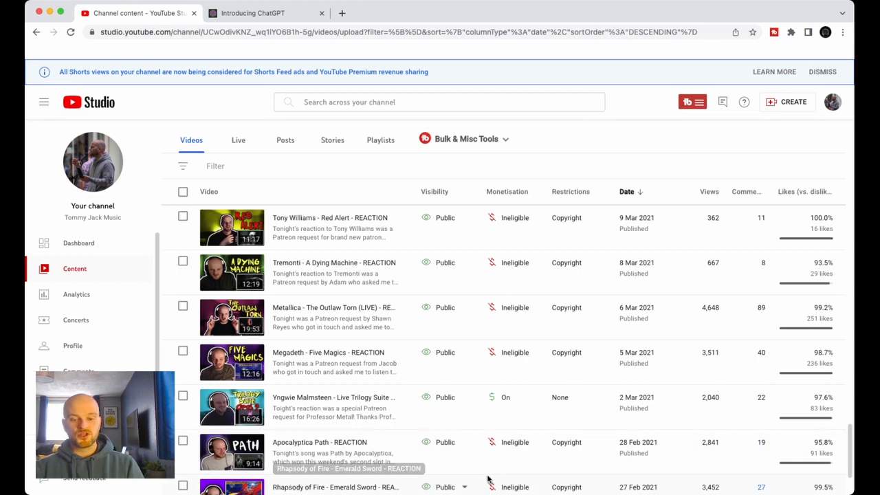
pyautogui.scroll(-2, 502, 464)
pyautogui.scroll(-1, 502, 464)
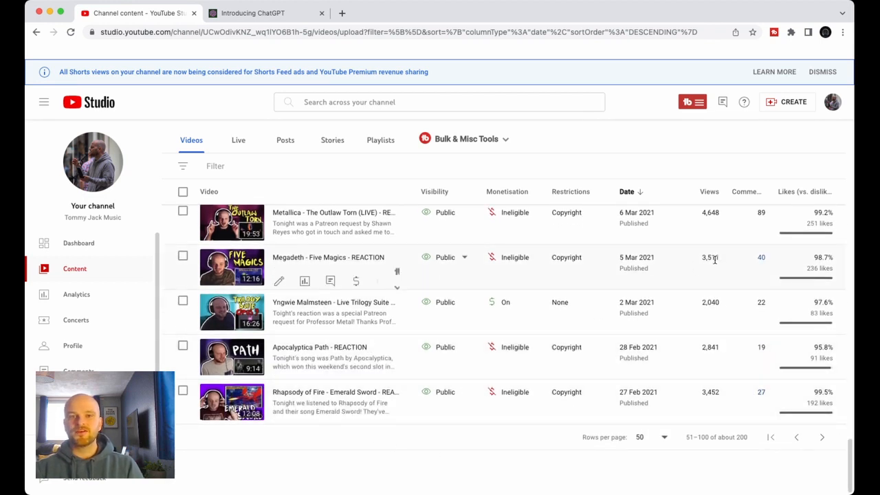
pyautogui.click(334, 261)
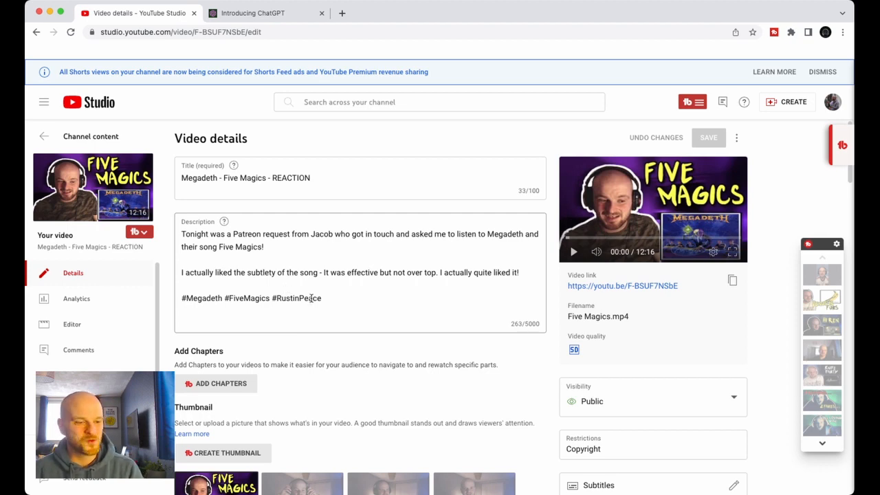
# Step: Review the description, playlist settings and tags of the Megadeth Five Magics video
pyautogui.scroll(-3, 400, 303)
pyautogui.scroll(-10, 395, 309)
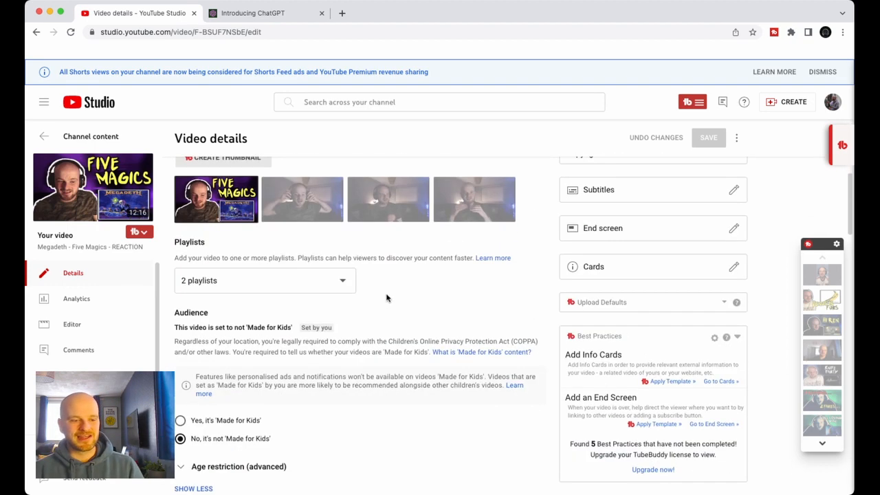
pyautogui.scroll(-8, 391, 316)
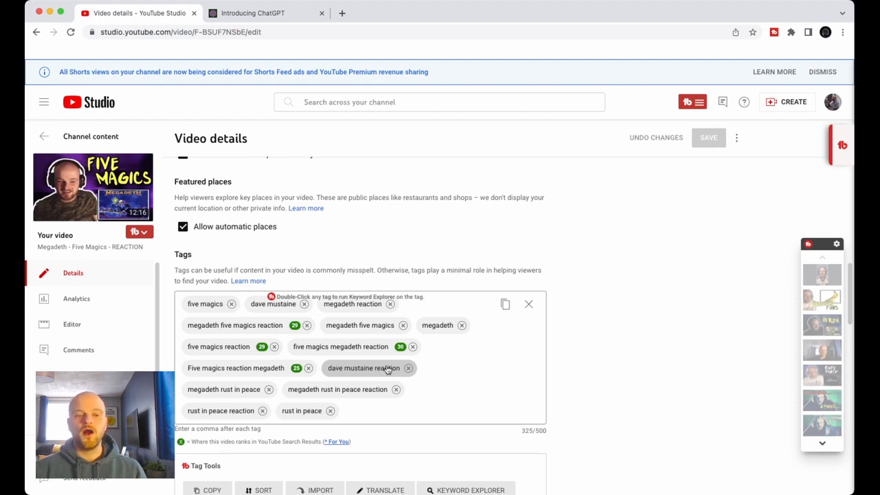
pyautogui.scroll(5, 484, 261)
pyautogui.scroll(10, 484, 261)
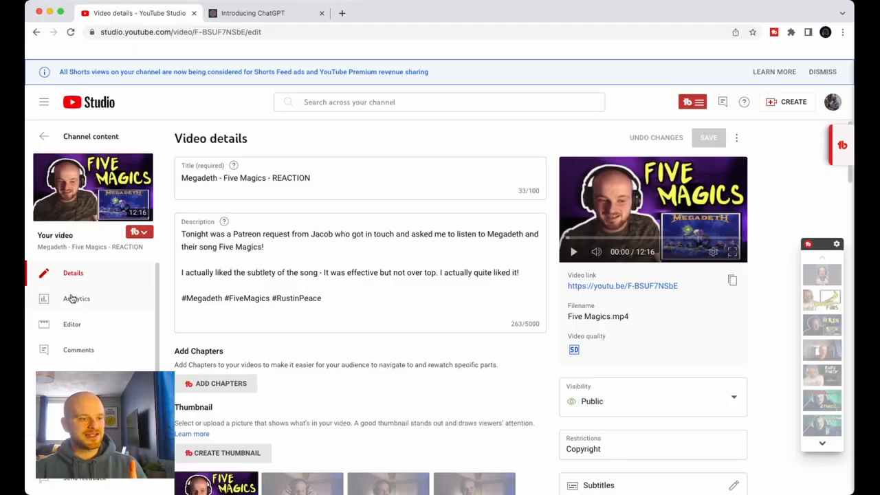
# Step: Examine the Megadeth video's analytics, checking the overview figures and the impressions under Reach
pyautogui.click(73, 299)
pyautogui.moveTo(229, 281)
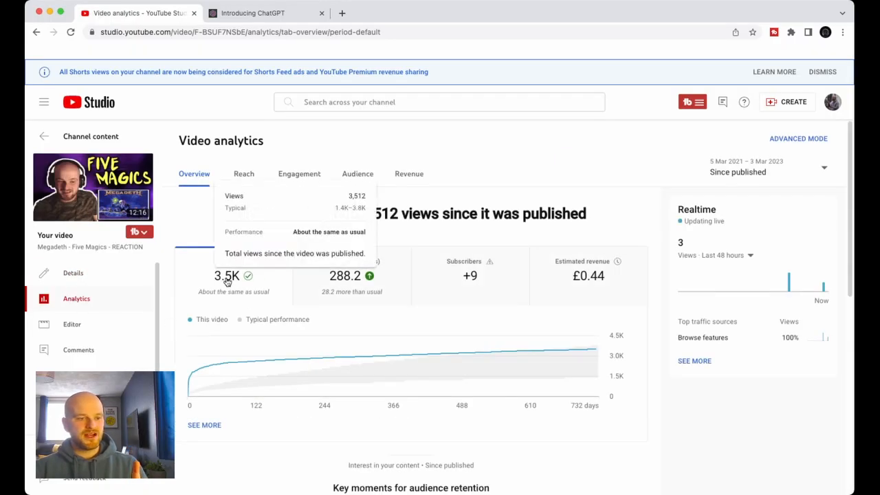
pyautogui.moveTo(348, 197); pyautogui.dragTo(367, 199)
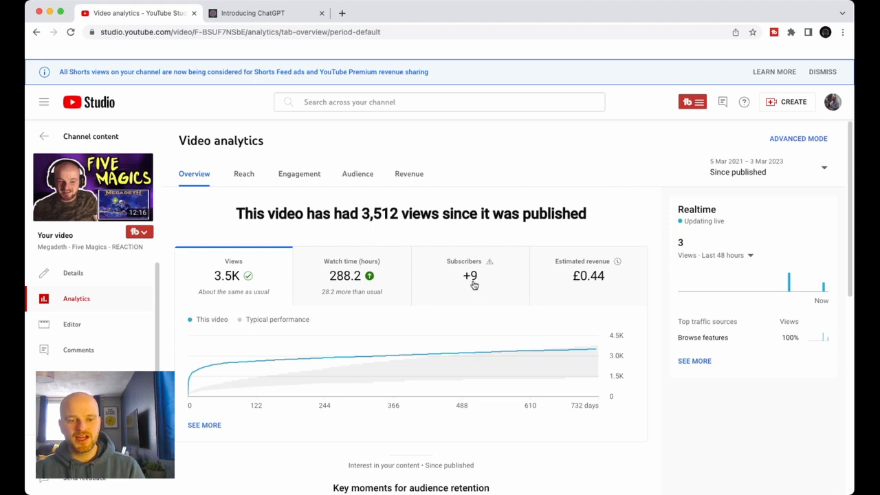
pyautogui.moveTo(474, 284)
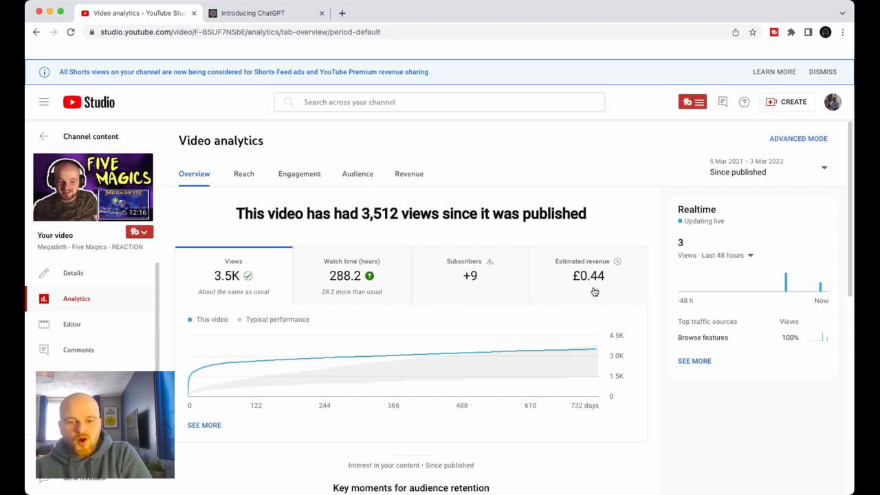
pyautogui.click(243, 174)
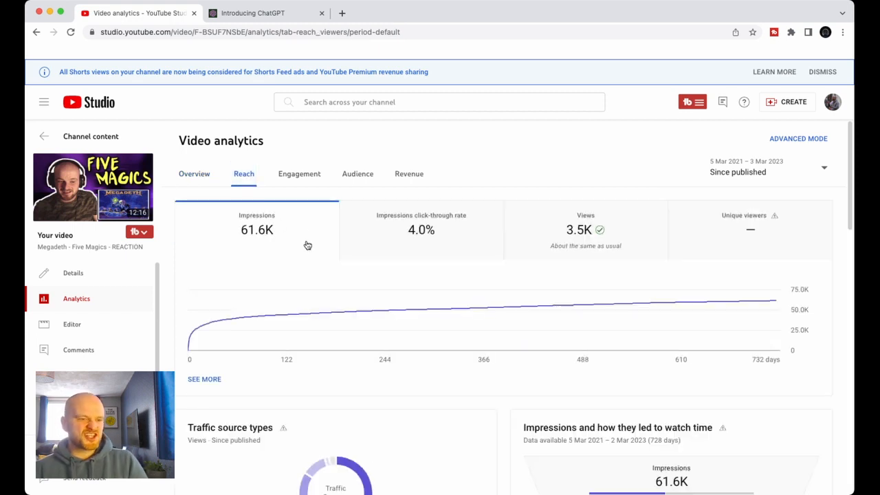
pyautogui.moveTo(263, 227)
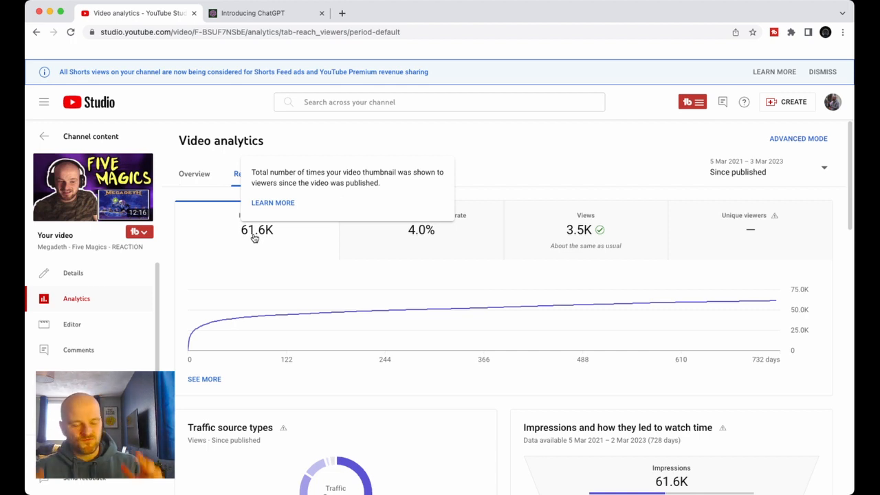
pyautogui.click(198, 180)
pyautogui.moveTo(251, 269)
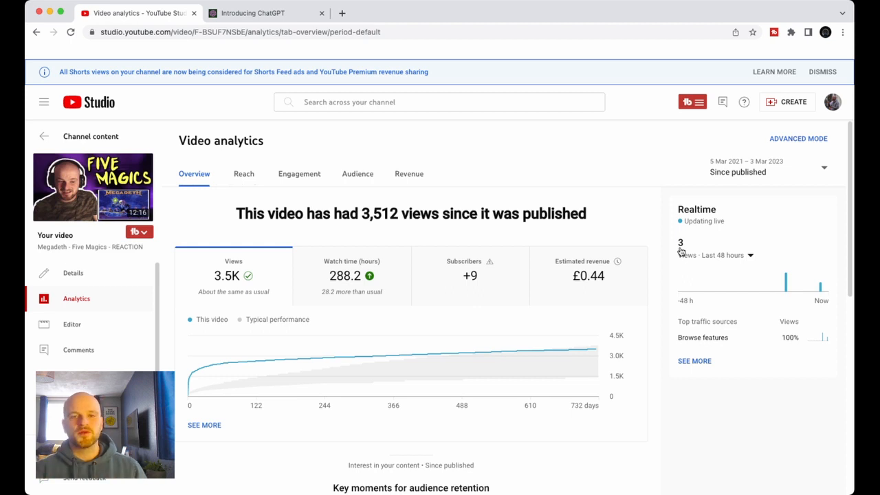
# Step: Switch to the OpenAI introduction page, launch ChatGPT from it and log in to the account
pyautogui.click(256, 14)
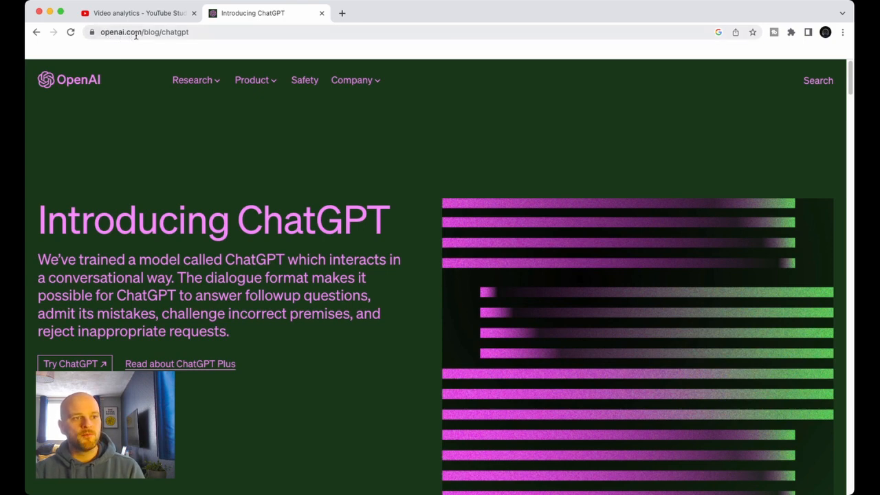
pyautogui.click(72, 364)
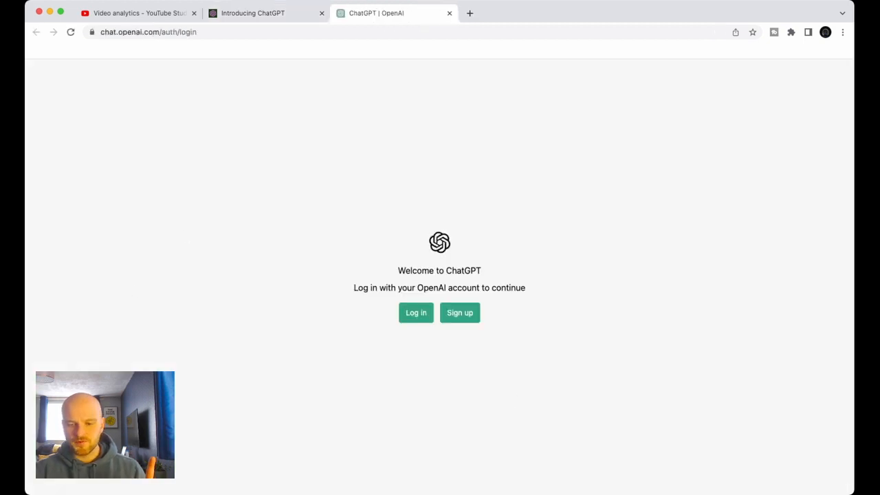
pyautogui.press('super+Tab')
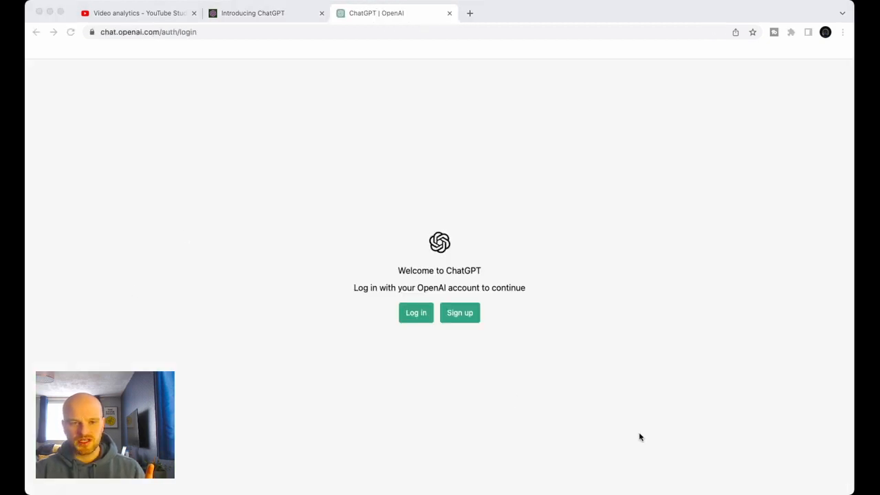
pyautogui.click(197, 470)
pyautogui.click(417, 319)
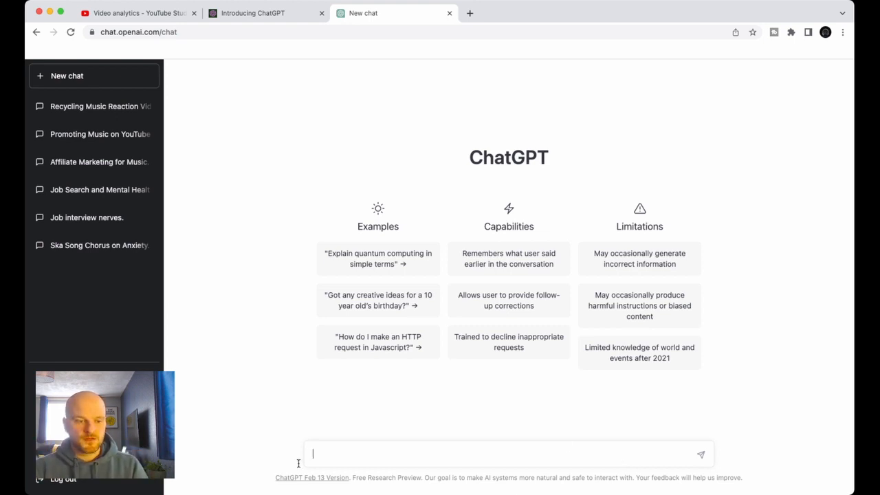
# Step: Tell ChatGPT you want to write a YouTube title for your reaction video to Megadeth - Five Magics, and ask whether it understands
pyautogui.click(339, 458)
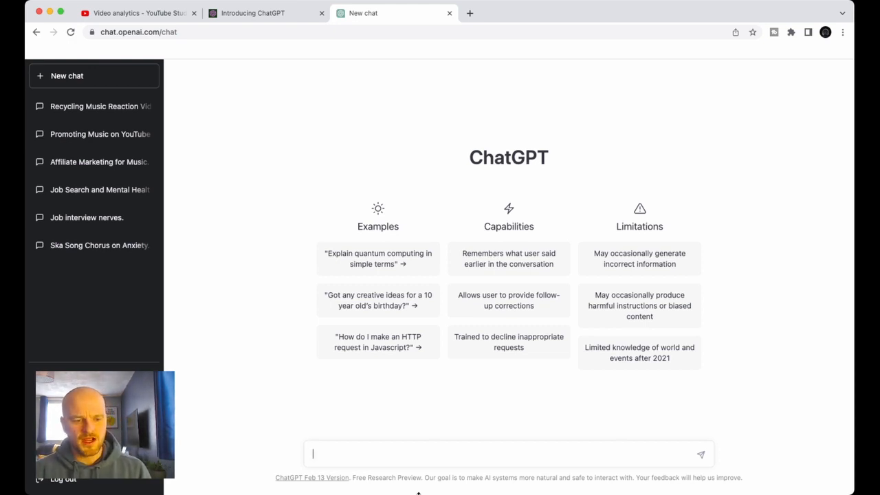
pyautogui.write('today i wa')
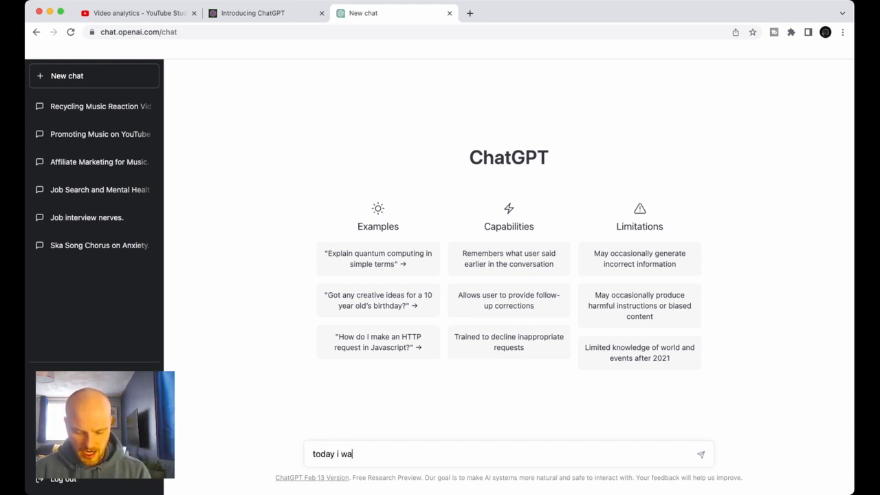
pyautogui.write('nt to write a ')
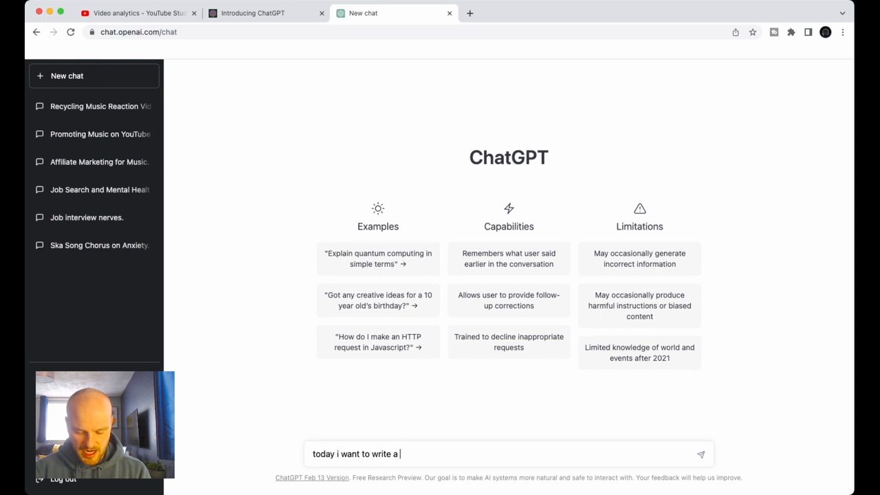
pyautogui.write('youtube descrip')
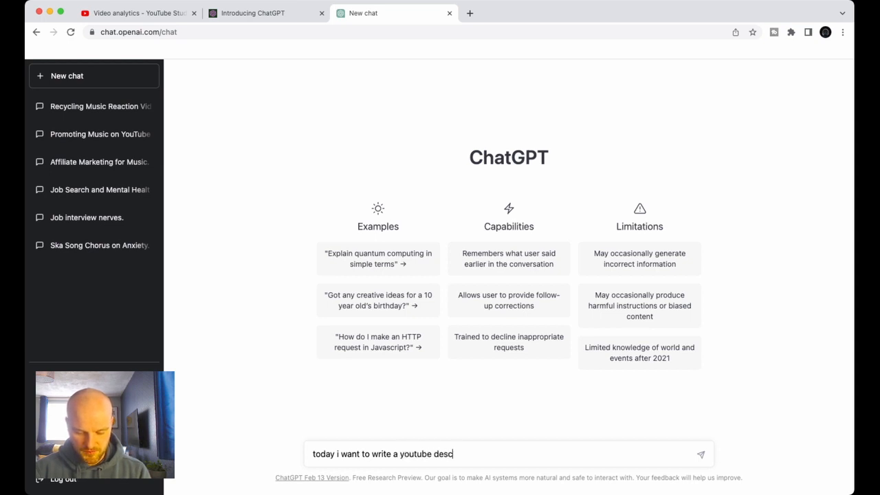
pyautogui.press('BackSpace')
pyautogui.press('BackSpace')
pyautogui.press('BackSpace')
pyautogui.press('BackSpace')
pyautogui.press('BackSpace')
pyautogui.press('BackSpace')
pyautogui.press('BackSpace')
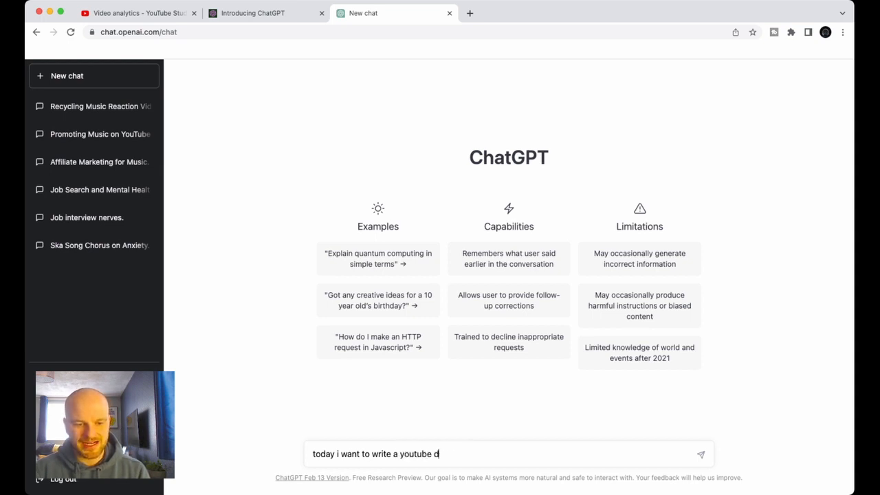
pyautogui.write('title fo')
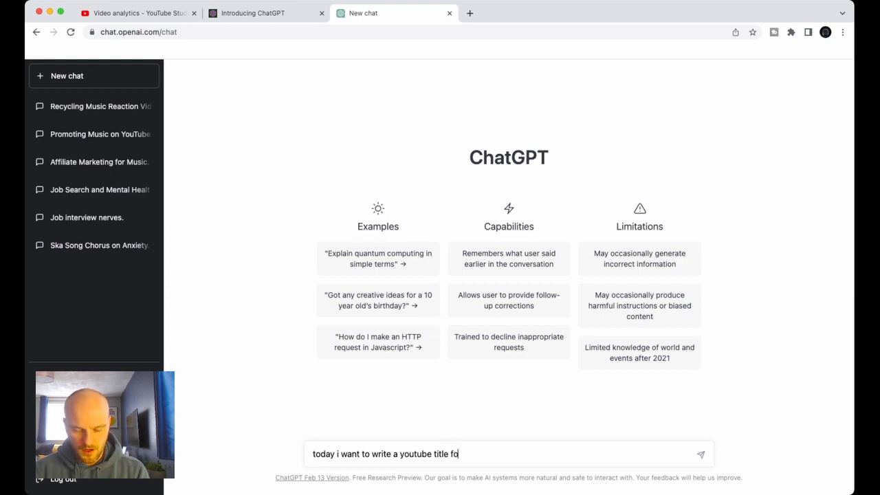
pyautogui.write('r my rea')
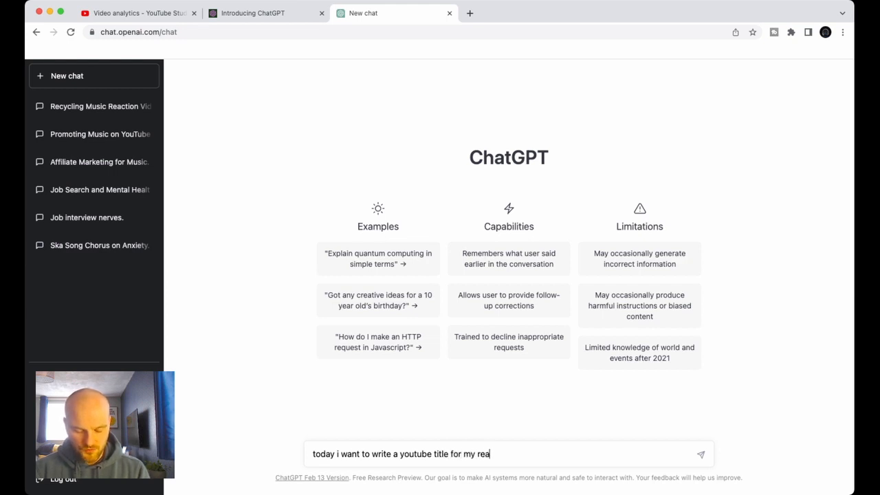
pyautogui.write('ctuion video to ')
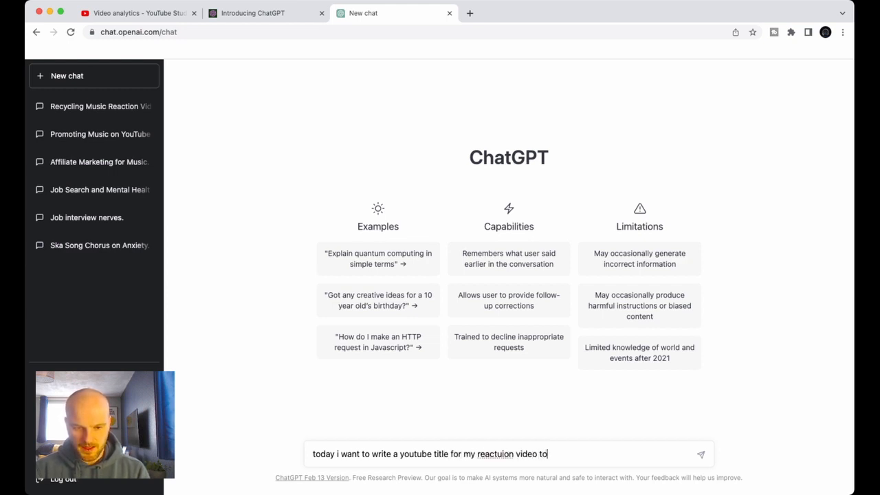
pyautogui.write('Mega')
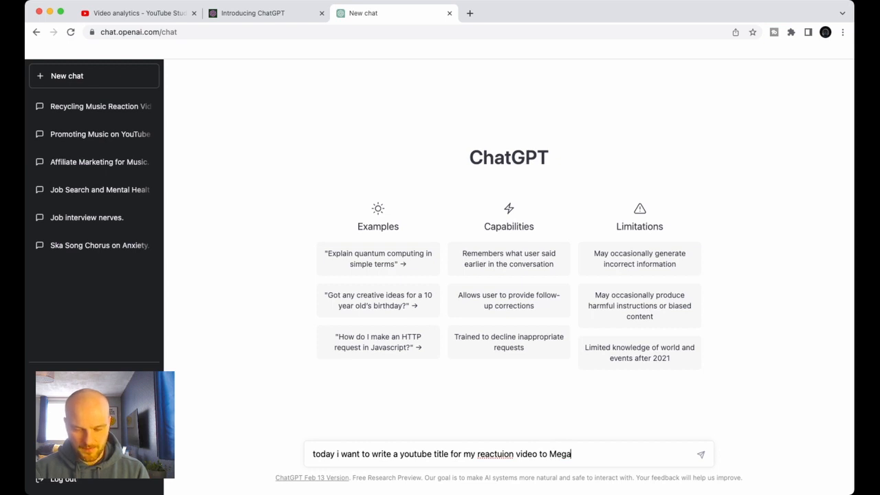
pyautogui.write('deth')
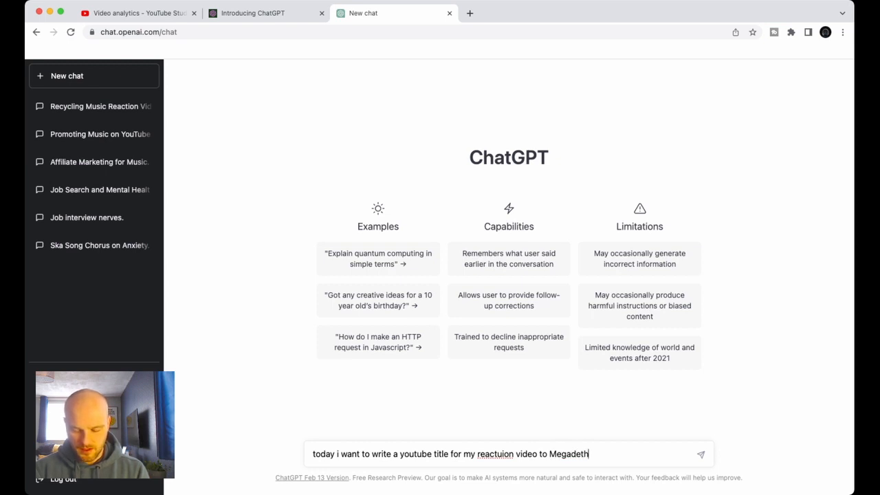
pyautogui.write(' - Five')
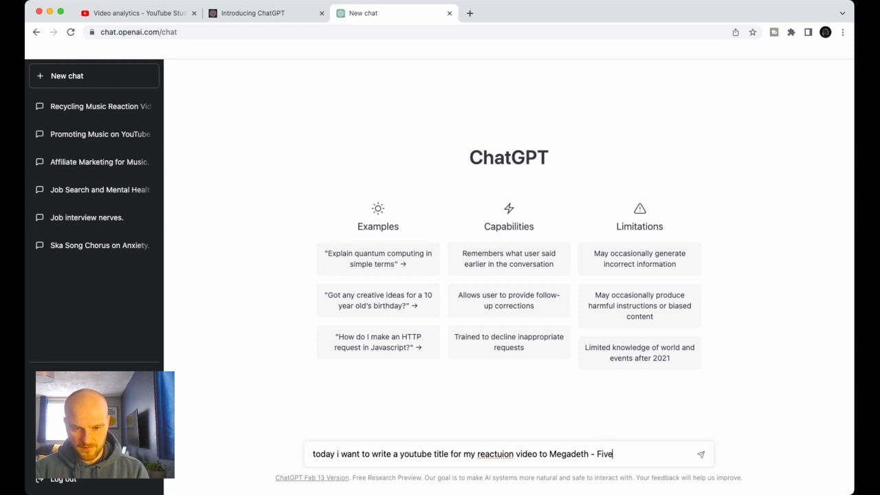
pyautogui.write(' Magics')
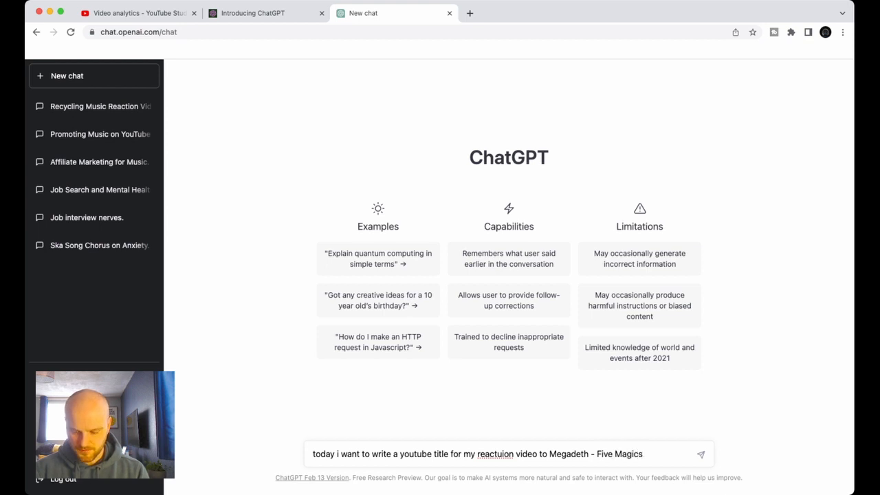
pyautogui.write('. do you under')
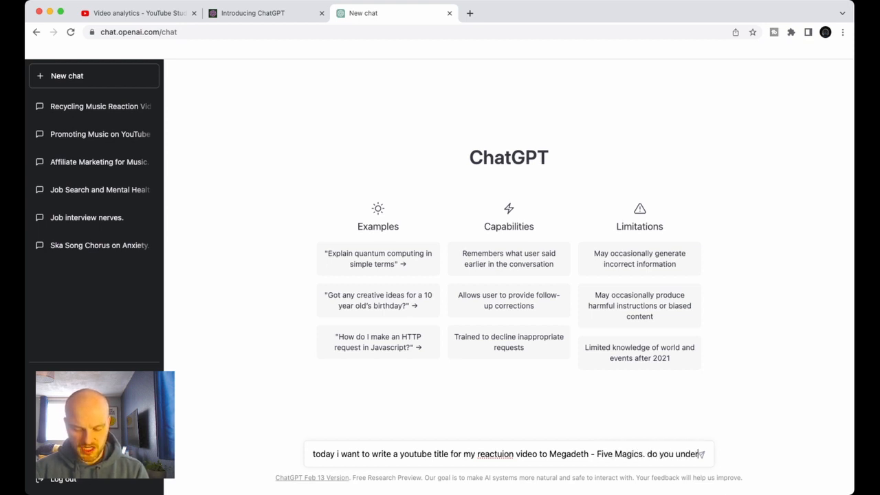
pyautogui.write('stand?')
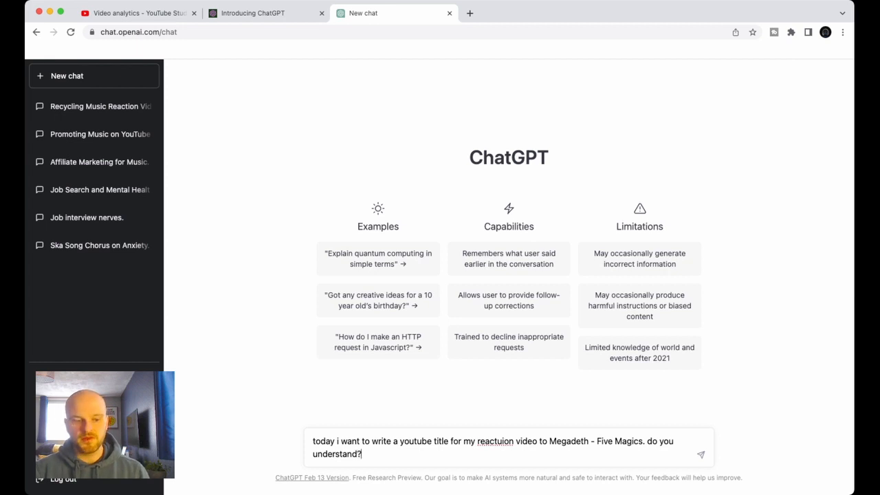
pyautogui.press('Return')
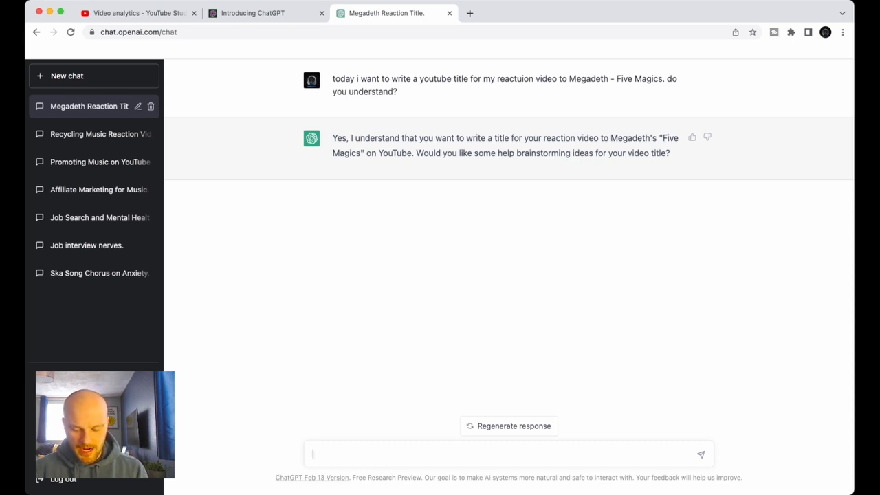
# Step: Begin a follow-up message to ChatGPT with "I want you to make sure it is clear that"
pyautogui.write('I want you t')
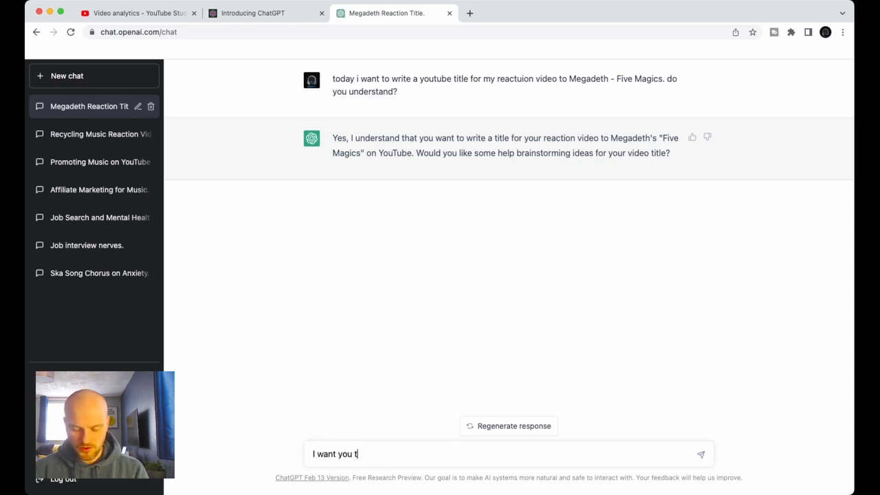
pyautogui.write('o make sur')
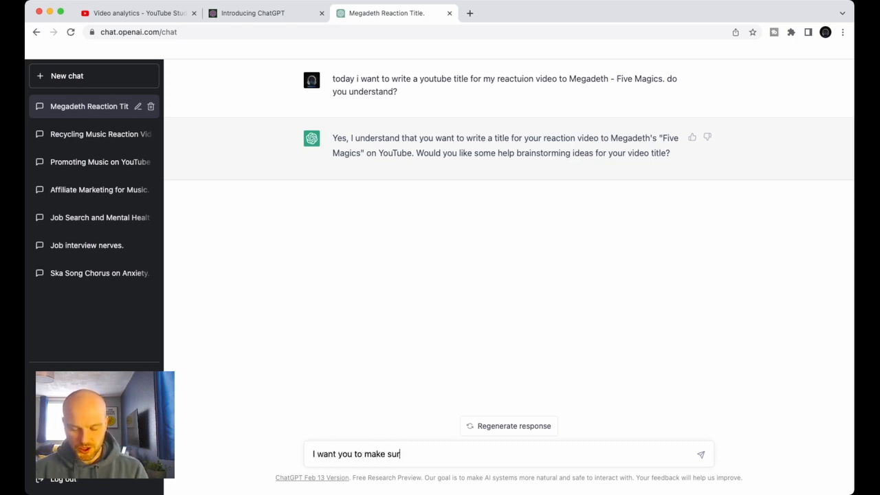
pyautogui.write('e it ')
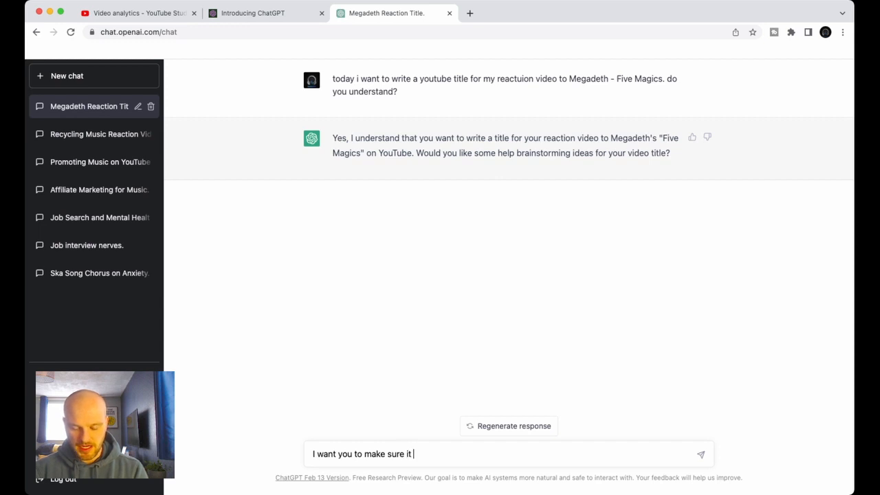
pyautogui.write('is clear that ')
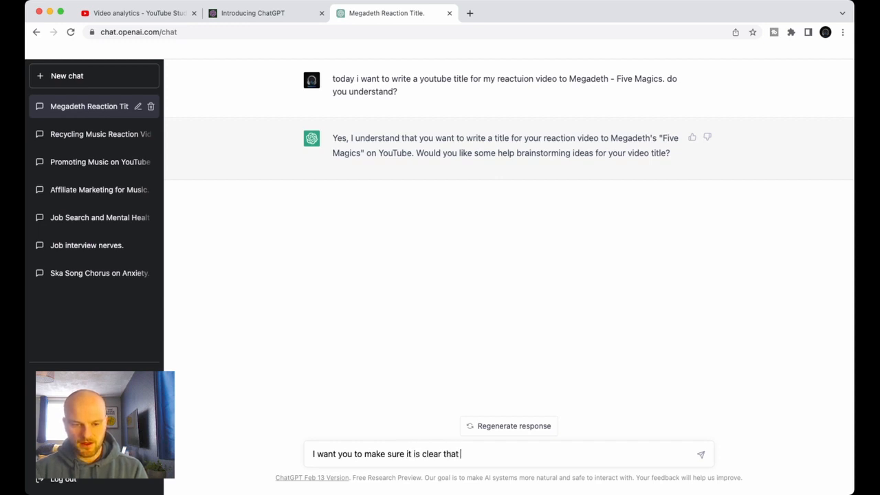
pyautogui.write('im watching')
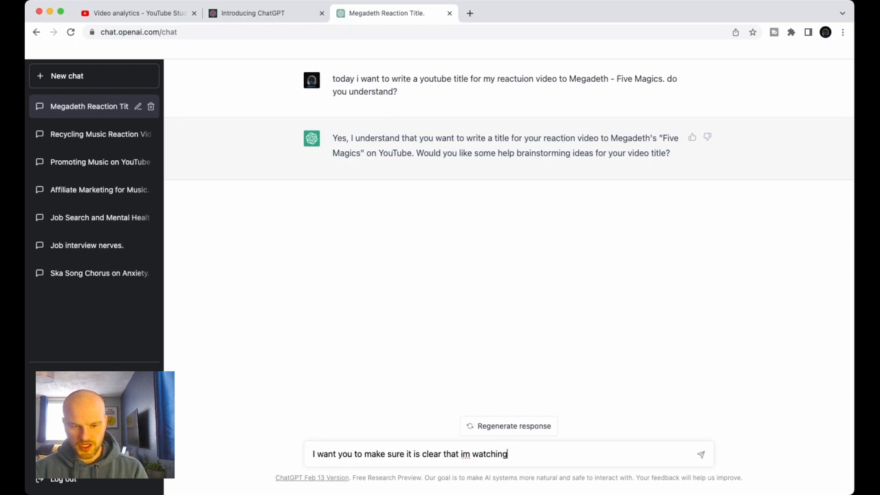
pyautogui.write(' Megadeth')
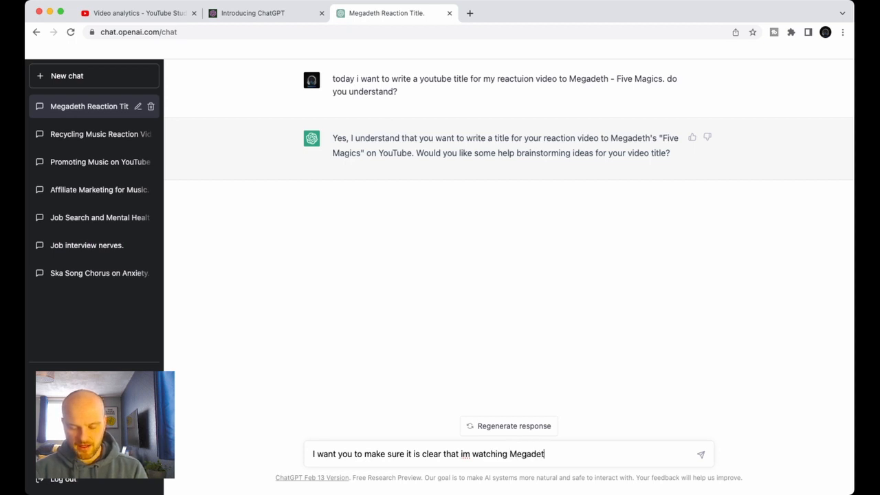
pyautogui.press('BackSpace')
pyautogui.press('BackSpace')
pyautogui.press('BackSpace')
pyautogui.press('BackSpace')
pyautogui.press('BackSpace')
pyautogui.press('BackSpace')
pyautogui.press('BackSpace')
pyautogui.press('BackSpace')
pyautogui.press('BackSpace')
pyautogui.press('BackSpace')
pyautogui.press('BackSpace')
pyautogui.press('BackSpace')
pyautogui.press('BackSpace')
pyautogui.press('BackSpace')
pyautogui.press('BackSpace')
pyautogui.press('BackSpace')
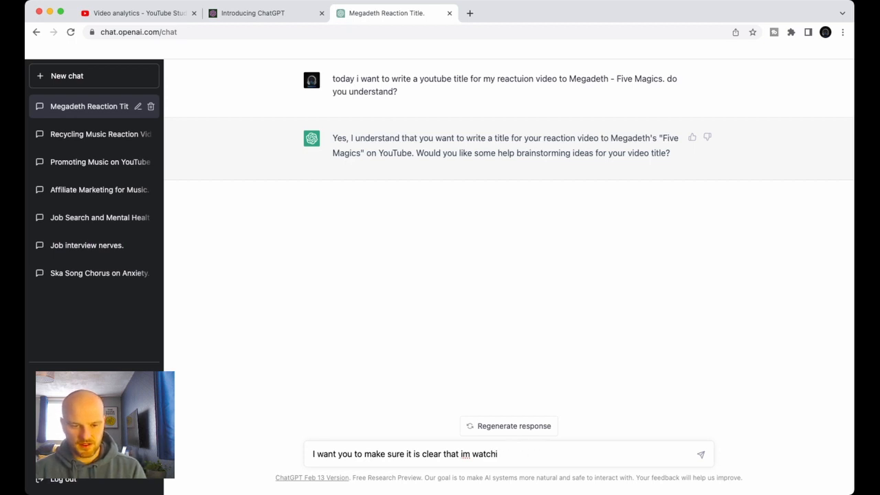
pyautogui.press('BackSpace')
pyautogui.press('BackSpace')
pyautogui.press('BackSpace')
pyautogui.press('BackSpace')
# Step: Continue the follow-up message with the title requirement "the video is a megadeth reaction to Five magics"
pyautogui.write('the v')
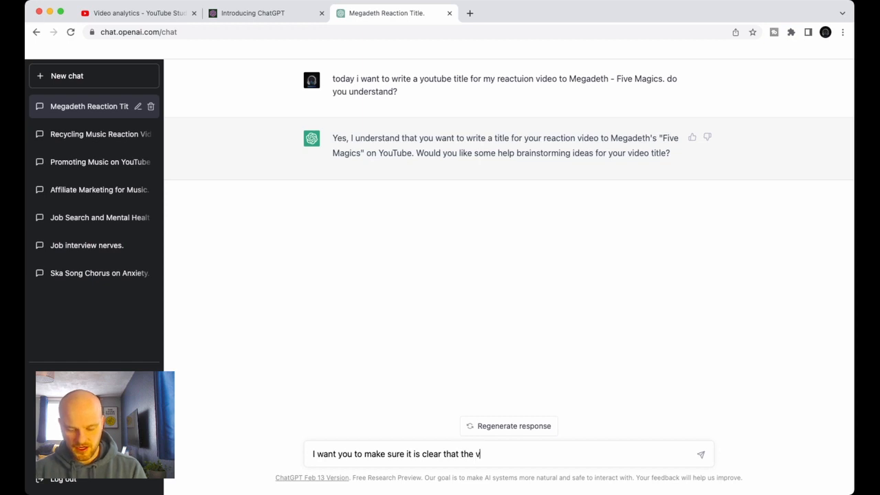
pyautogui.write('ideo is a me')
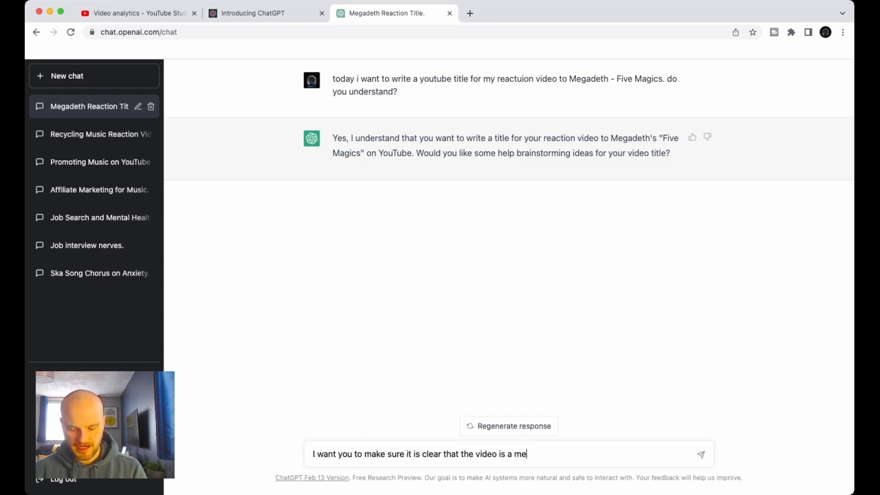
pyautogui.write('gadeth reac')
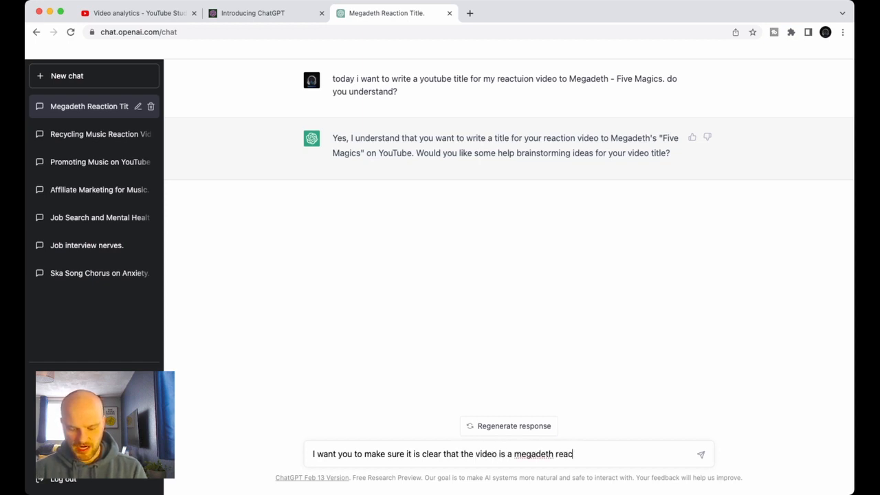
pyautogui.write('tion to')
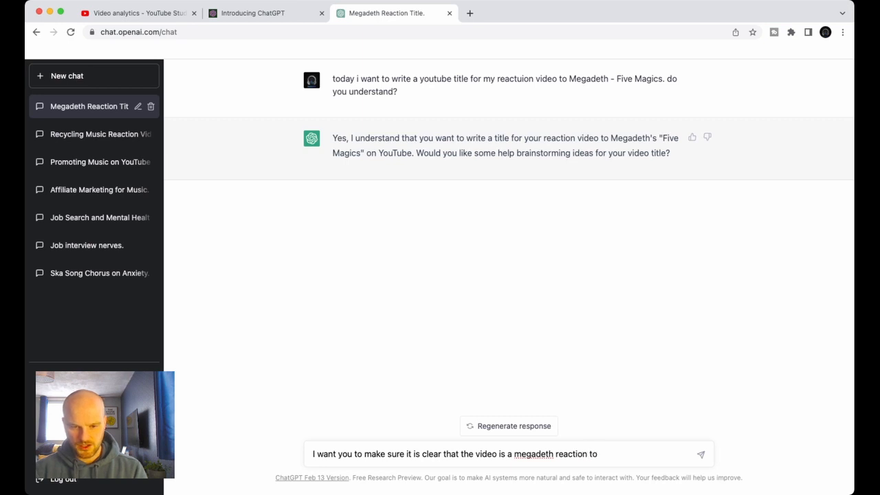
pyautogui.write(' Five m')
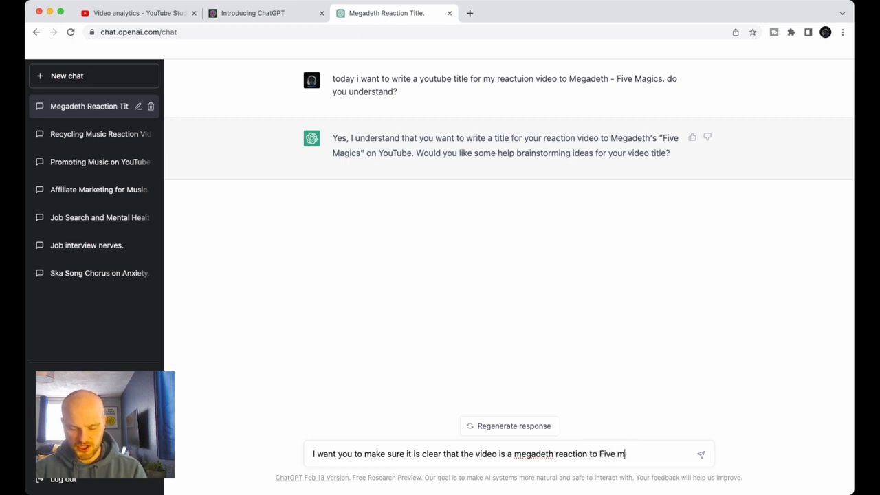
pyautogui.write('agics, but i')
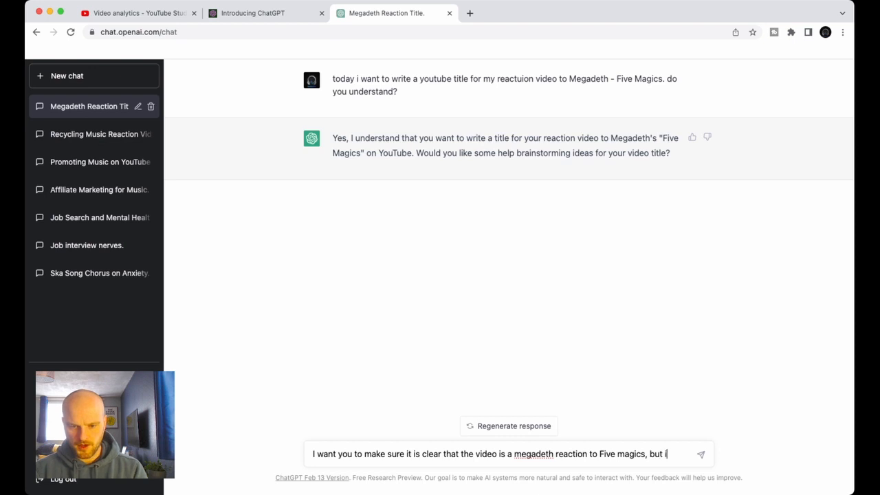
# Step: Extend the message to ChatGPT after "but i" with "want you to make it intriguing"
pyautogui.write(' want you to make ')
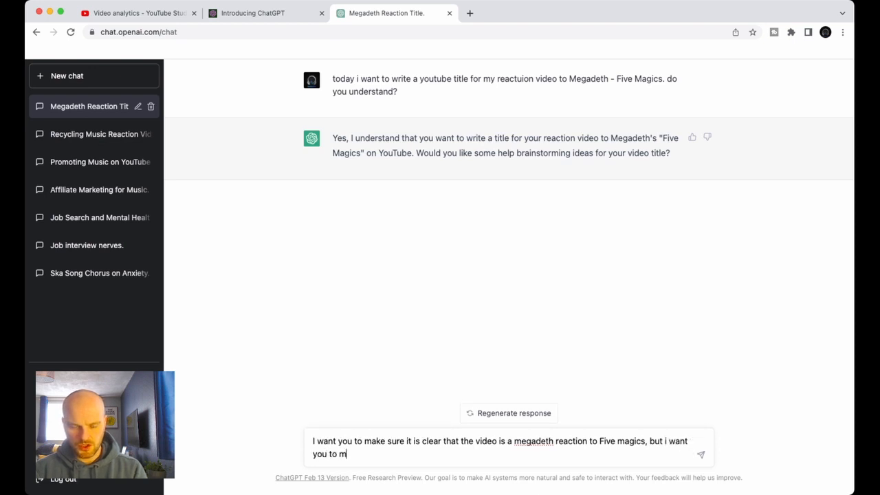
pyautogui.write('it')
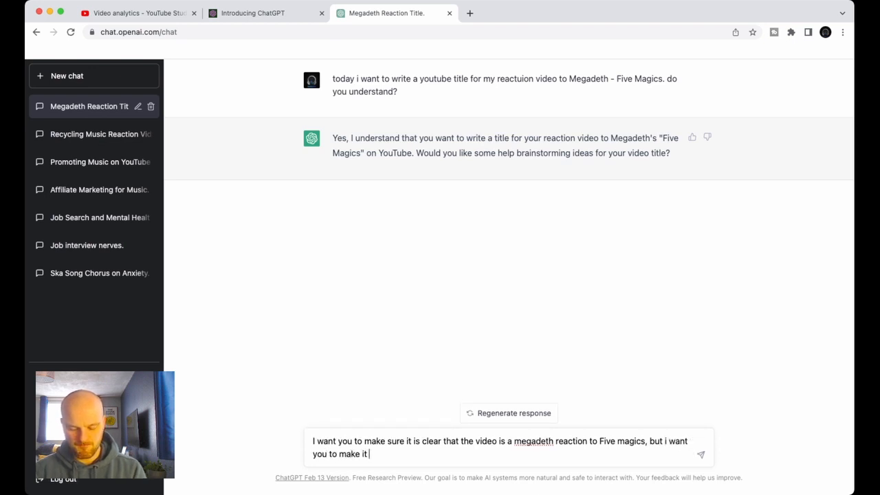
pyautogui.write(' in')
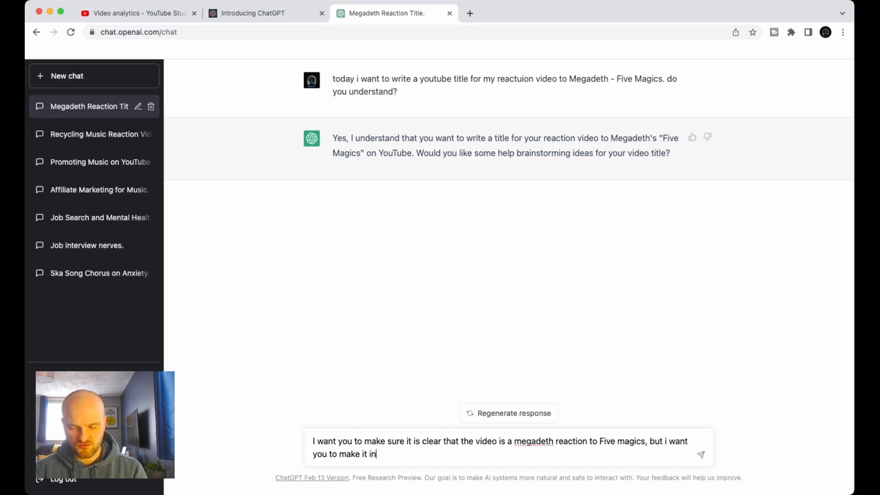
pyautogui.write('triguing')
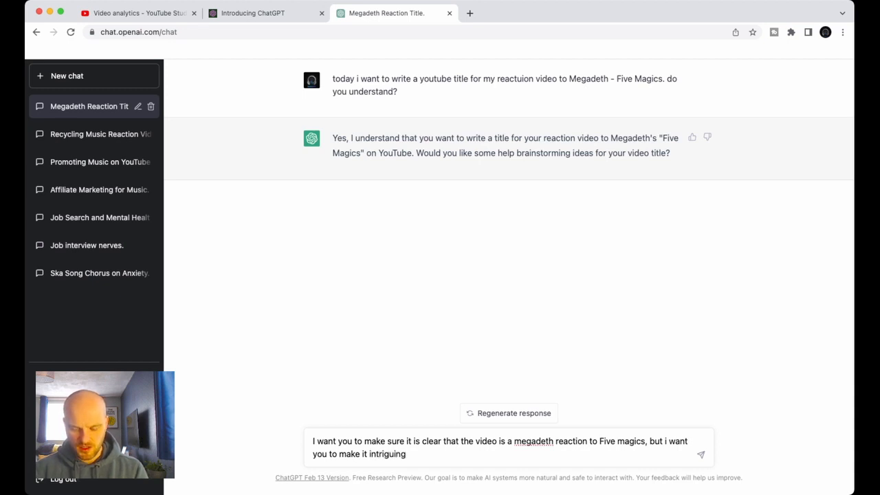
# Step: Complete the message with ", so that people want to click. do you understand?" and send it to ChatGPT
pyautogui.write(', so that peopl ew')
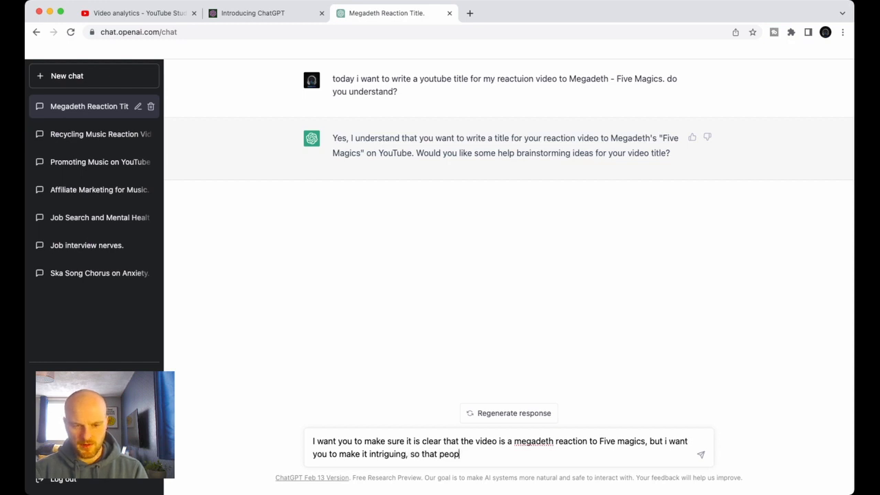
pyautogui.press('BackSpace')
pyautogui.press('BackSpace')
pyautogui.press('BackSpace')
pyautogui.write('w')
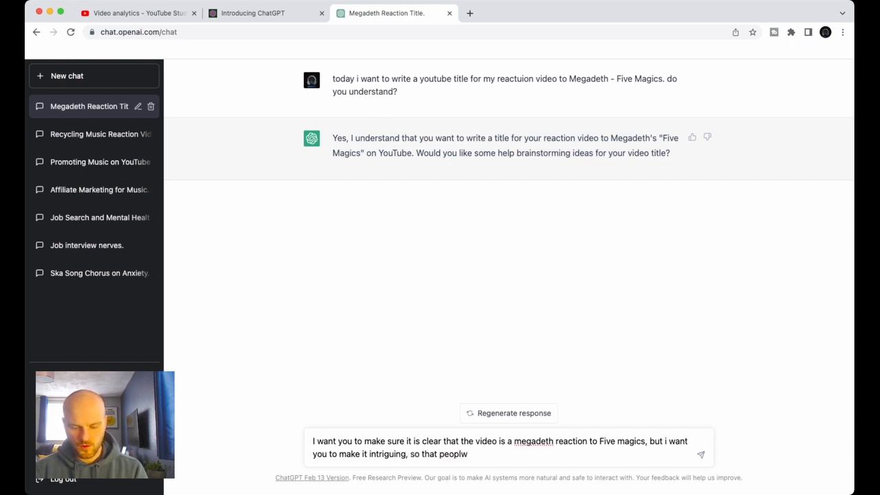
pyautogui.press('BackSpace')
pyautogui.write('e want to ')
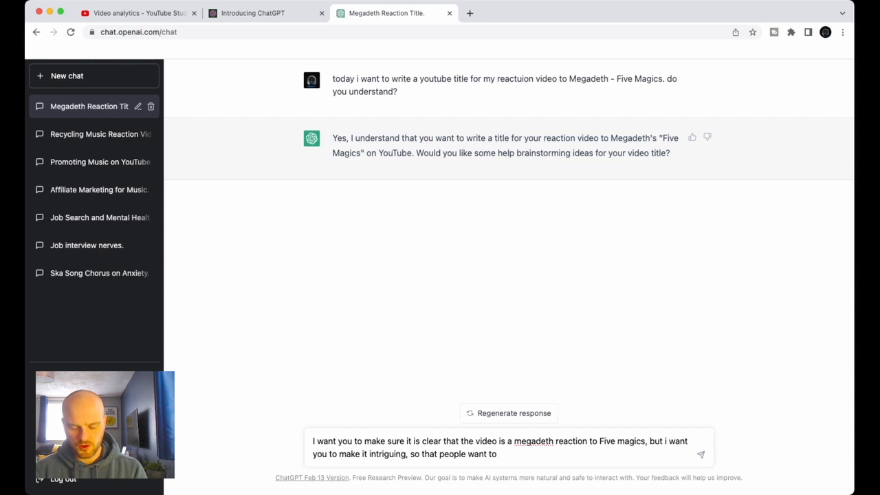
pyautogui.write('click')
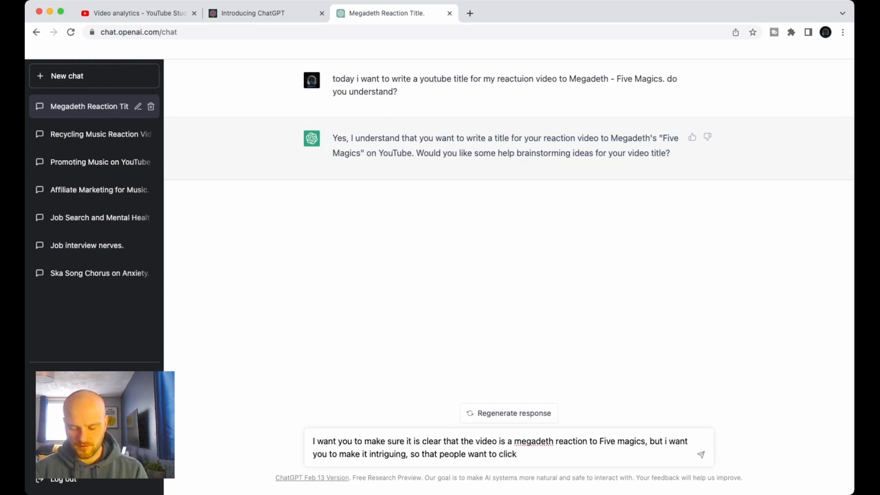
pyautogui.write('. do you under')
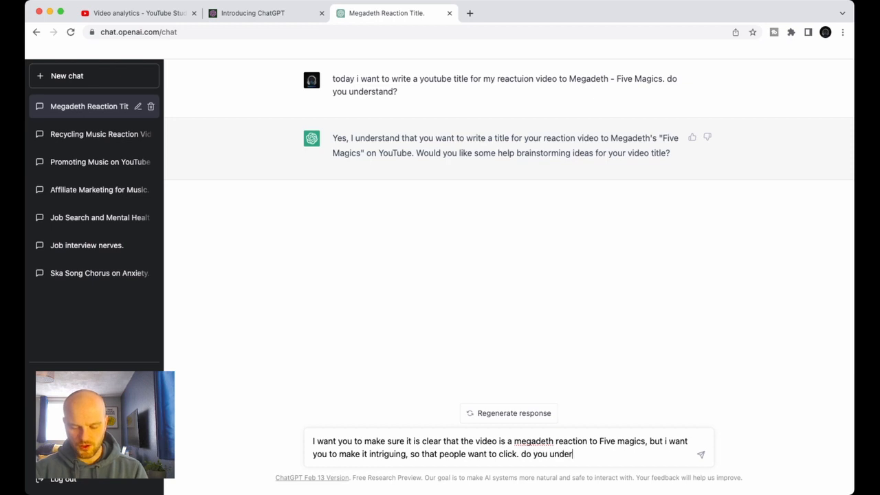
pyautogui.write('stand?')
pyautogui.press('Return')
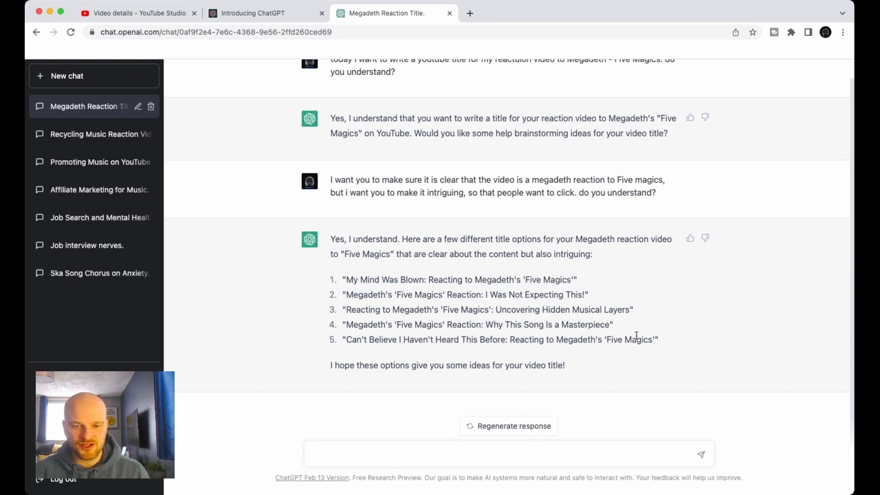
# Step: Copy ChatGPT's fifth title suggestion into the video's title in YouTube Studio and remove the closing quotation mark after "Five Magics"
pyautogui.moveTo(654, 339); pyautogui.dragTo(347, 346)
pyautogui.hotkey('ctrl', 'c')
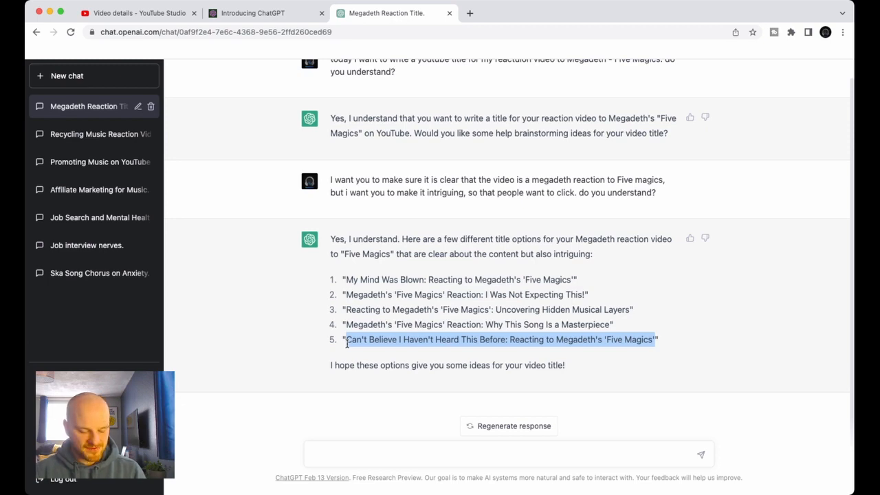
pyautogui.click(137, 13)
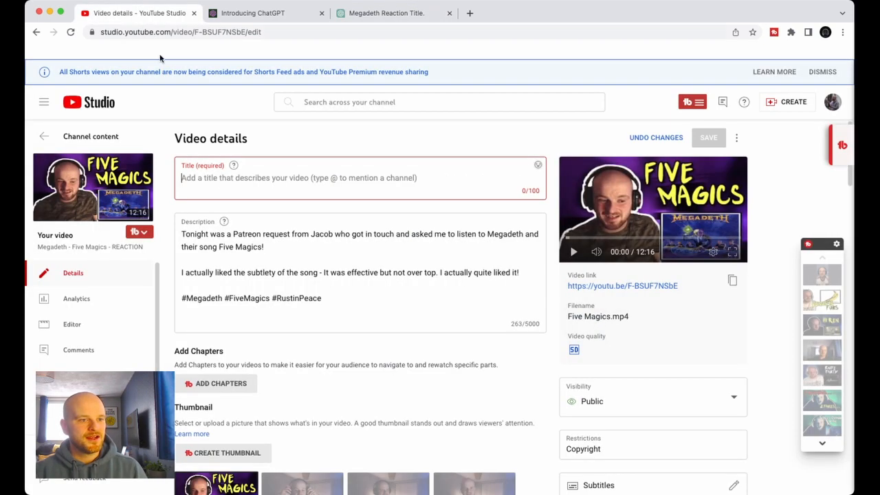
pyautogui.click(262, 172)
pyautogui.hotkey('ctrl', 'v')
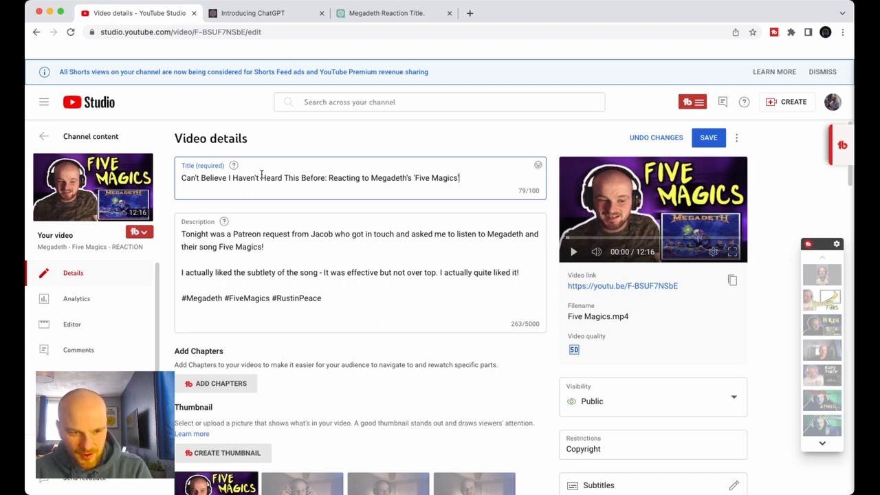
pyautogui.press('BackSpace')
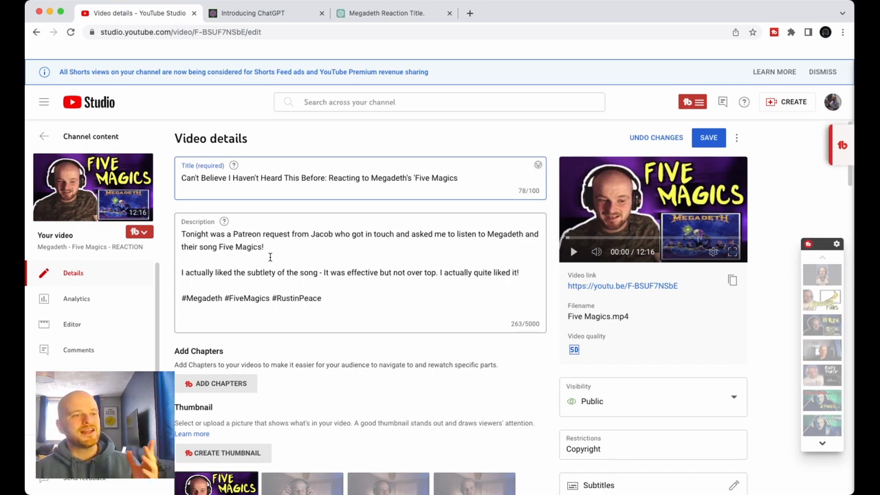
# Step: Return to the ChatGPT conversation and begin a new message with "Next i want you to create a Youtube Description for"
pyautogui.click(378, 13)
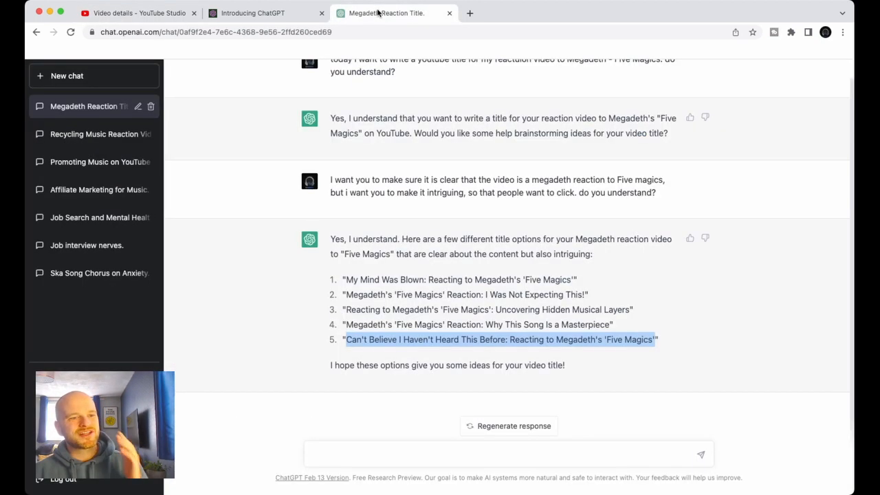
pyautogui.click(453, 456)
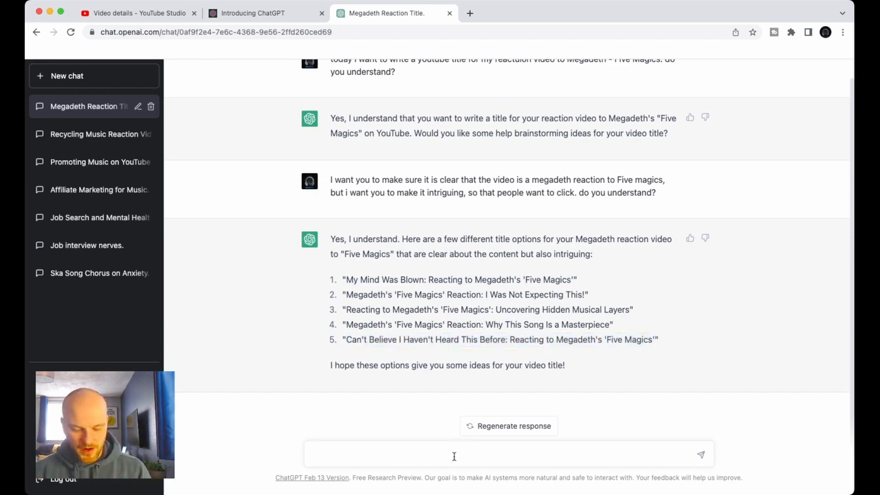
pyautogui.write('Next i ')
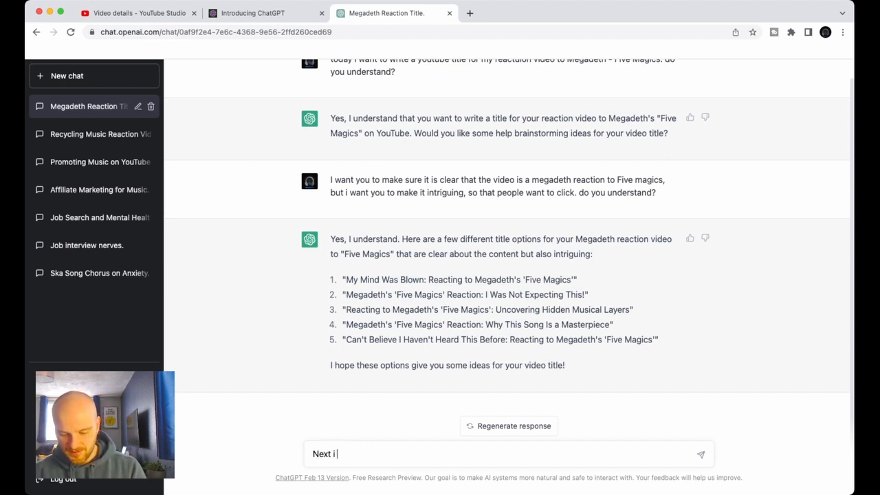
pyautogui.write('want you to cre')
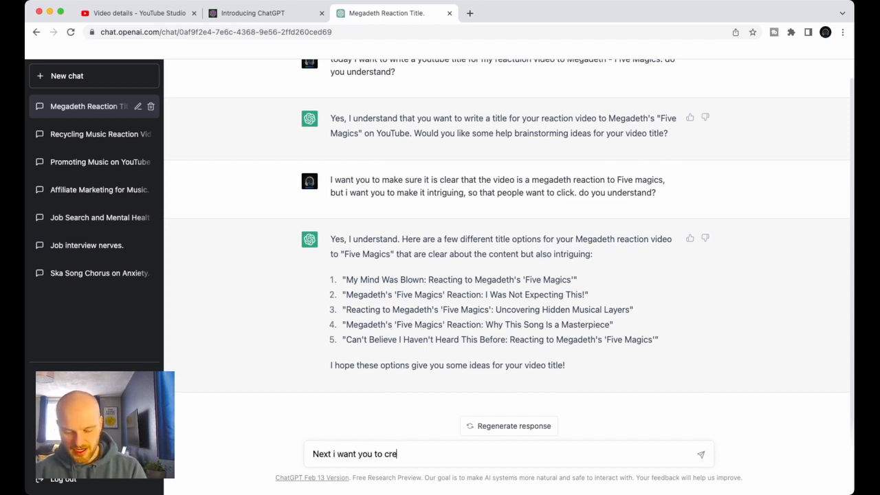
pyautogui.write('ate a')
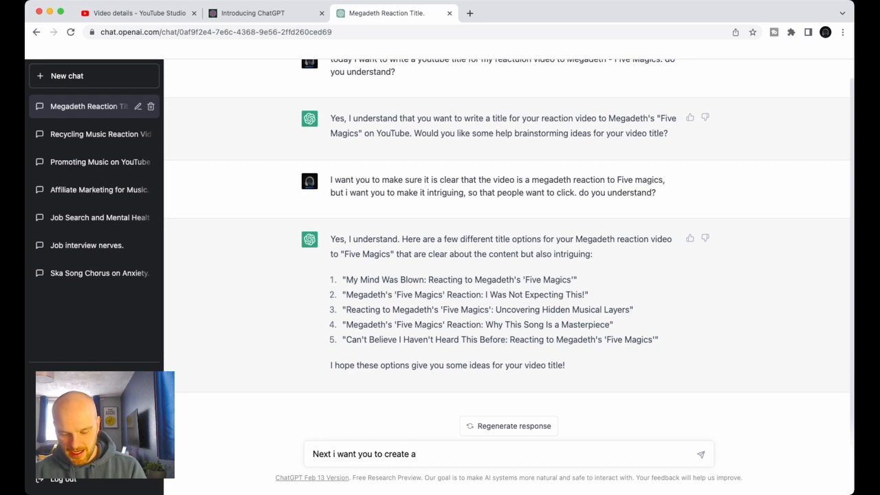
pyautogui.write(' Youtube De')
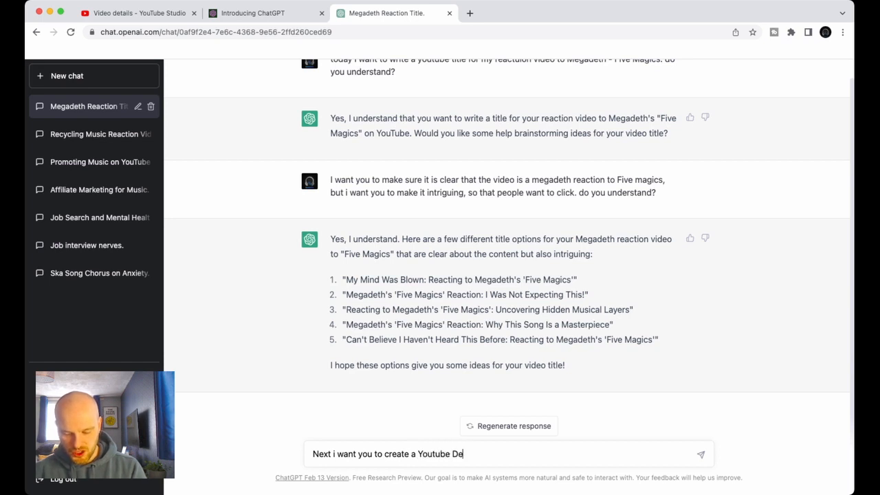
pyautogui.write('scription for ')
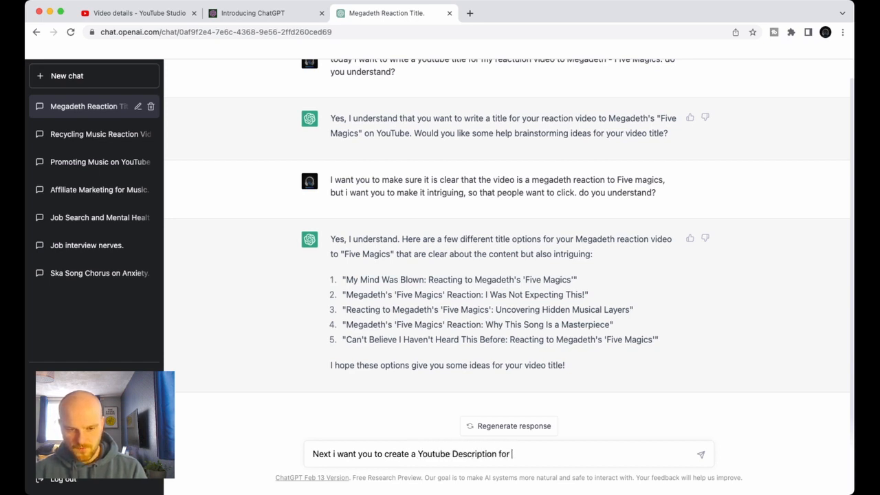
# Step: Complete the description request with "my reaction to Megadeth Five Magics. do you understand?" and send it
pyautogui.write('my re')
pyautogui.press('BackSpace')
pyautogui.write('y rea')
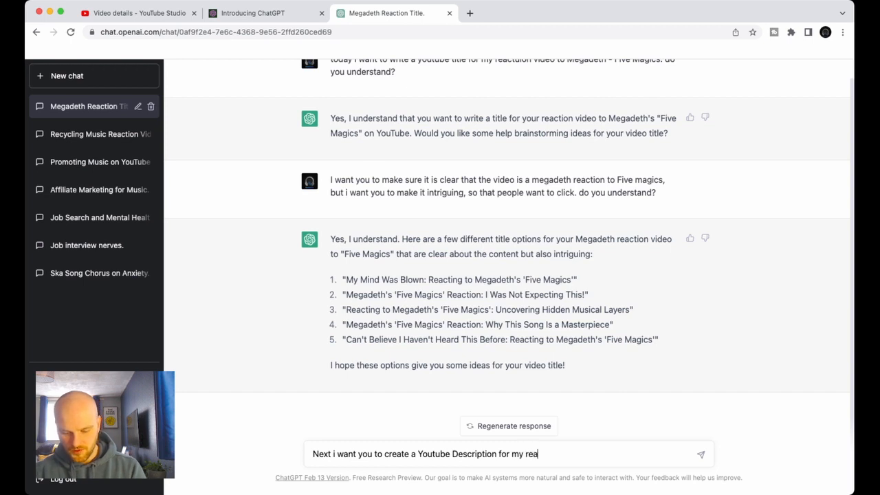
pyautogui.write('ction to Me')
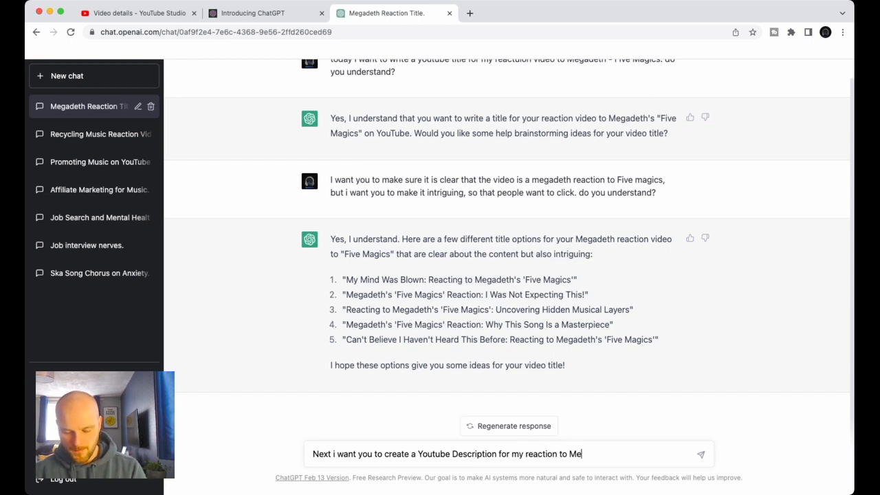
pyautogui.write('gadeth Fi')
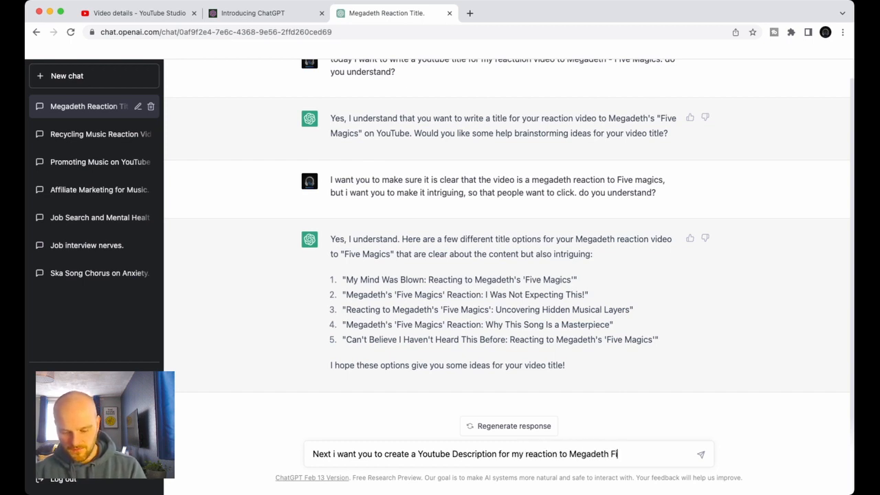
pyautogui.write('ve Magic')
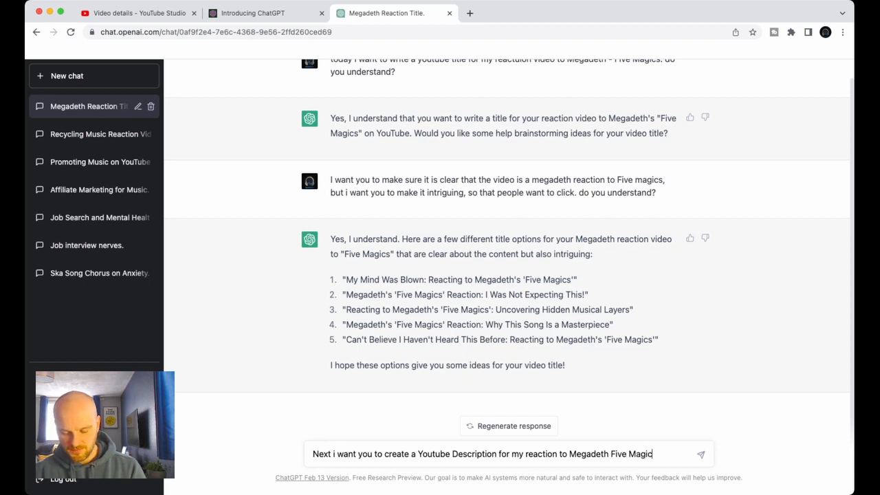
pyautogui.write('s. do you')
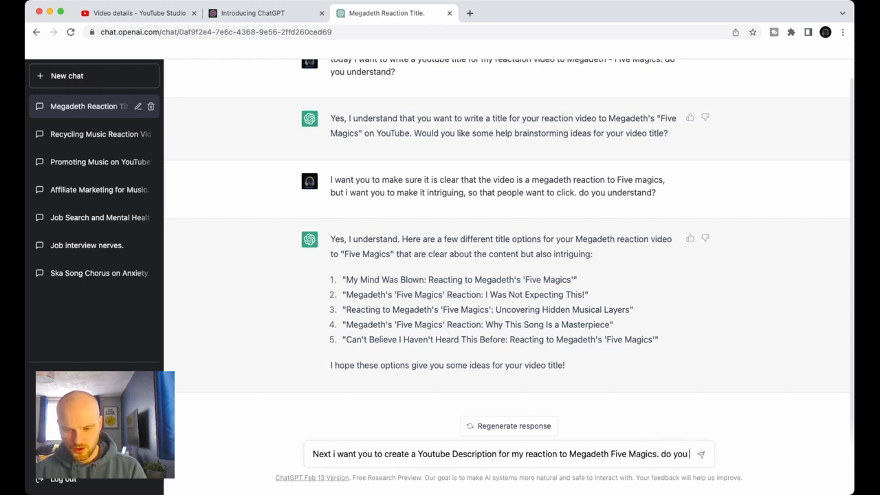
pyautogui.write(' u')
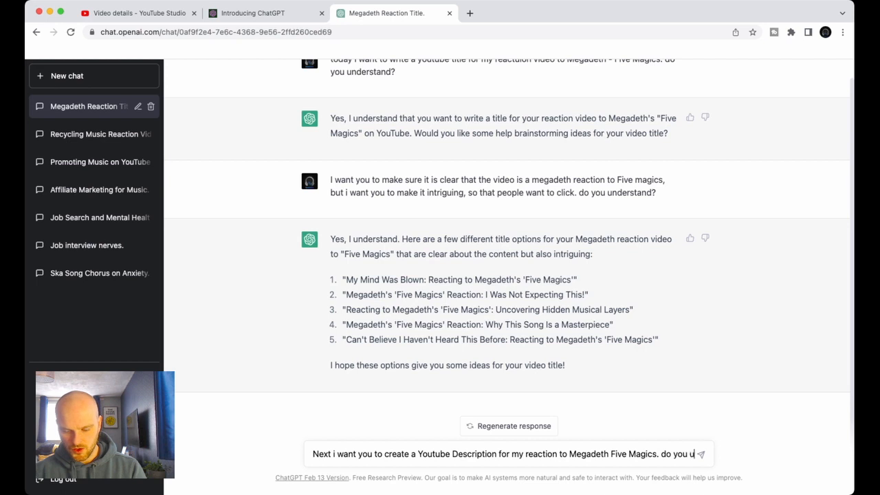
pyautogui.write('nderstand')
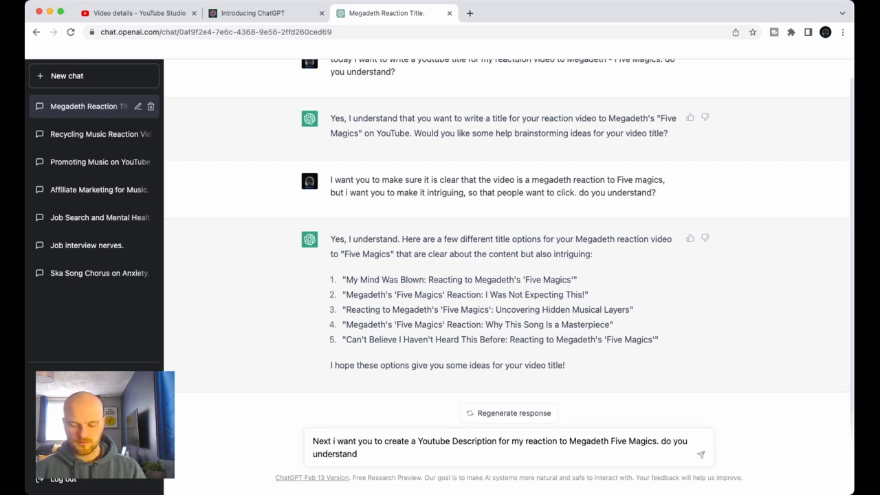
pyautogui.write('?')
pyautogui.press('Return')
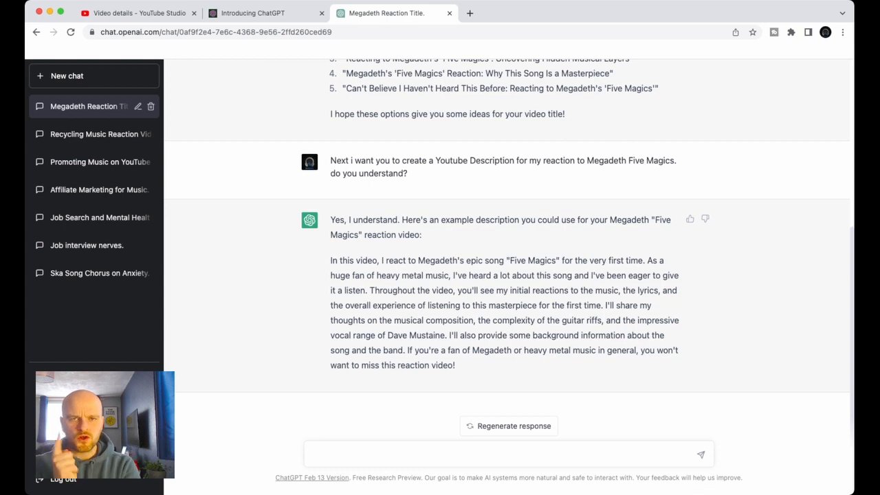
# Step: Begin a reply to ChatGPT with "I like it, but im not a uge heavy metal fan and i dont know much about the band."
pyautogui.write('I')
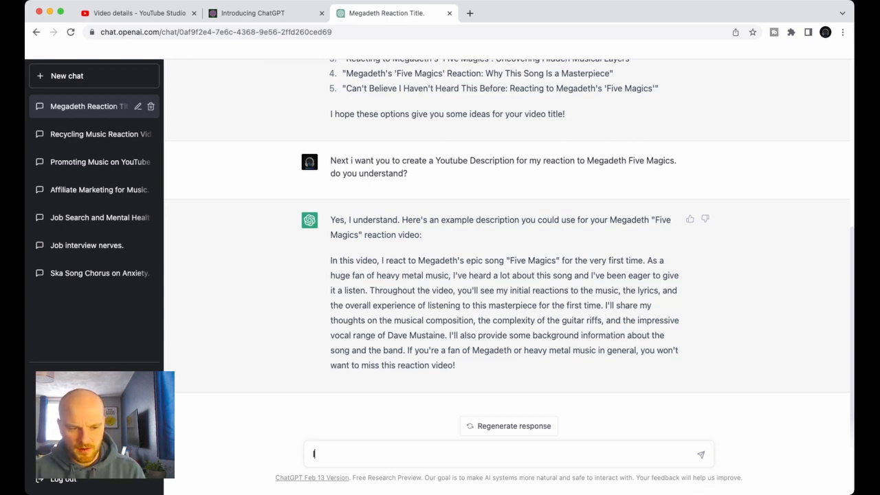
pyautogui.write(' like it, b')
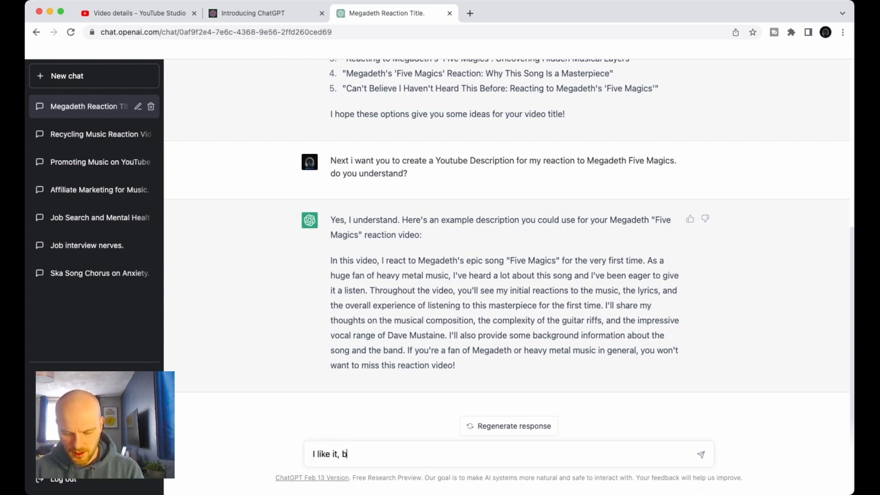
pyautogui.write('ut im not')
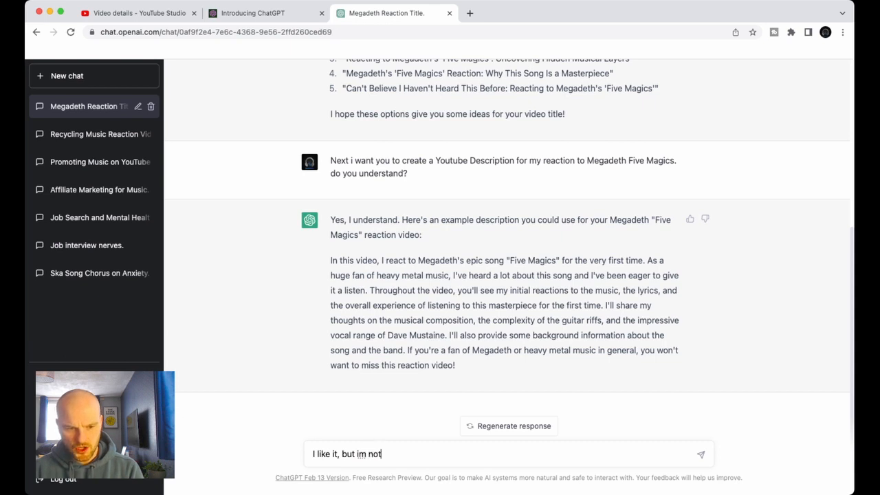
pyautogui.write(' a uge')
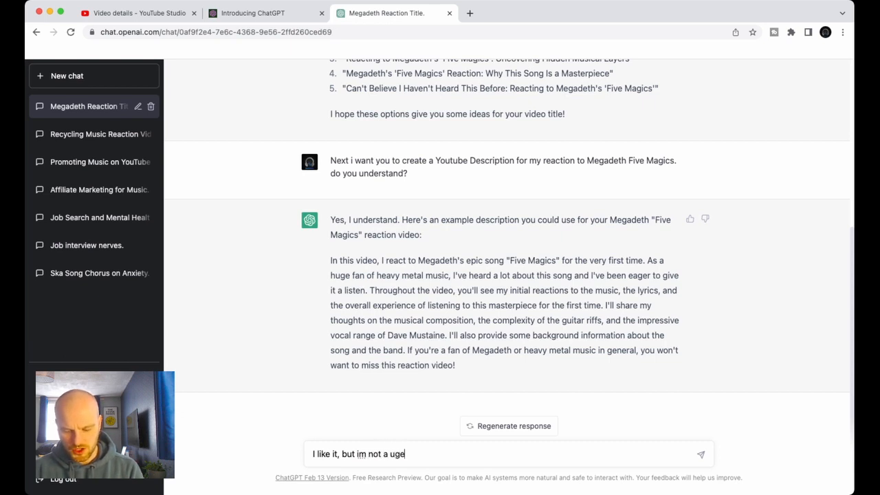
pyautogui.write(' heavy metal fan')
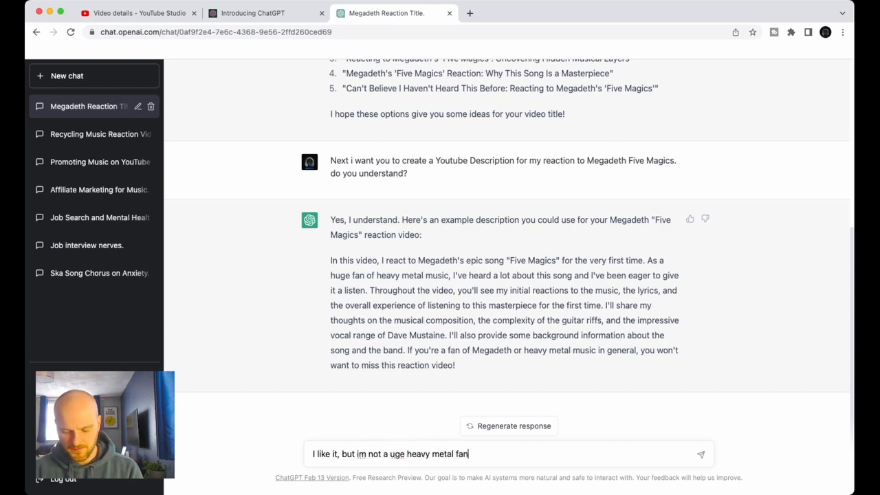
pyautogui.write(' and i don')
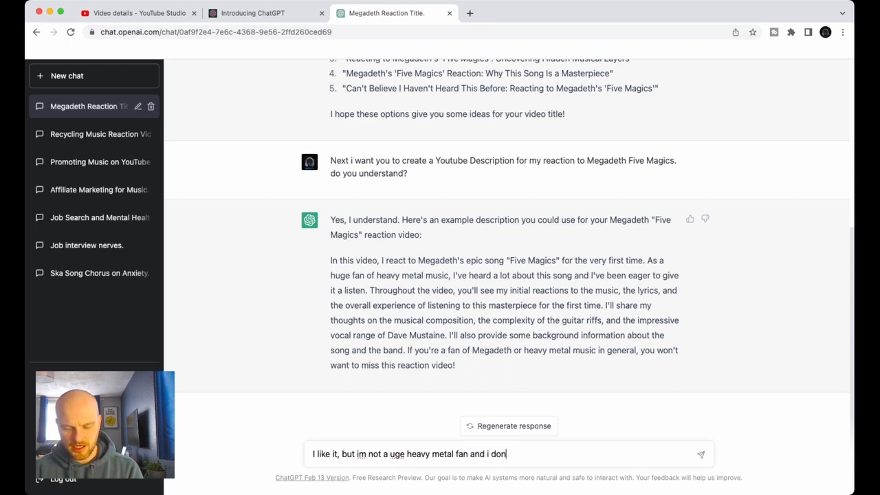
pyautogui.write('t know much a')
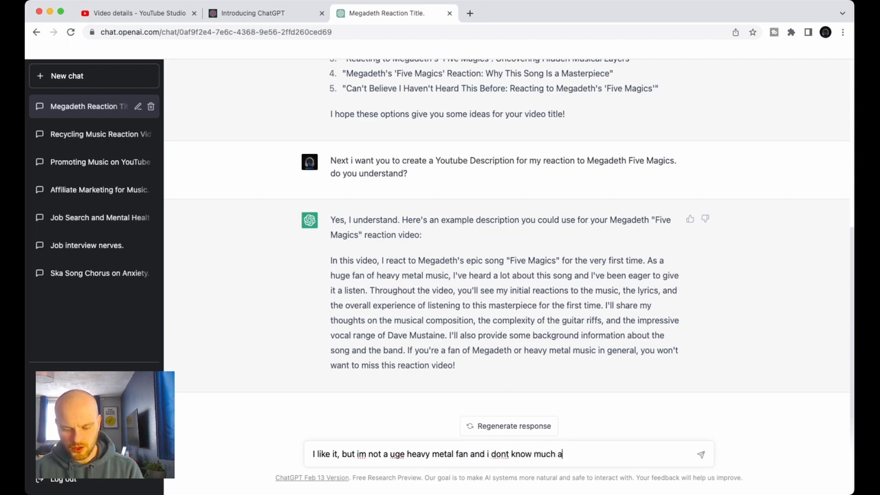
pyautogui.write('bout the band. ')
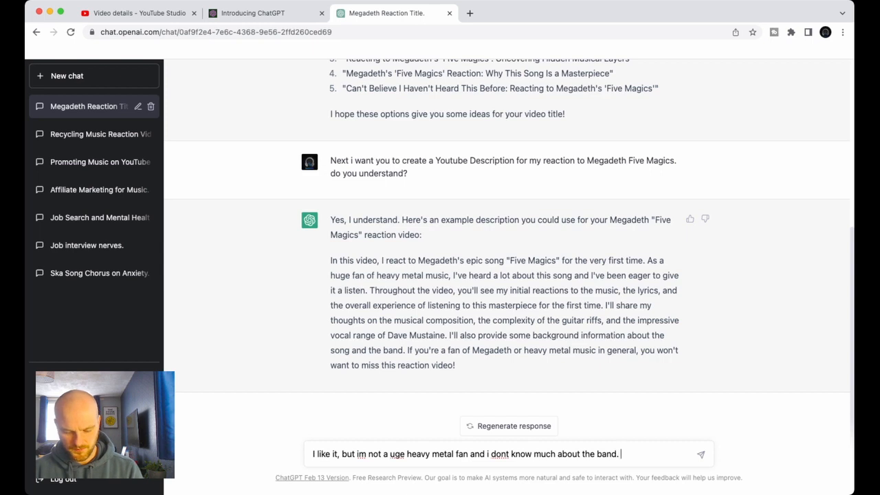
# Step: Complete the message with "Can you write a description that doesnt suggest that i am." and send it to ChatGPT
pyautogui.write('Can you write')
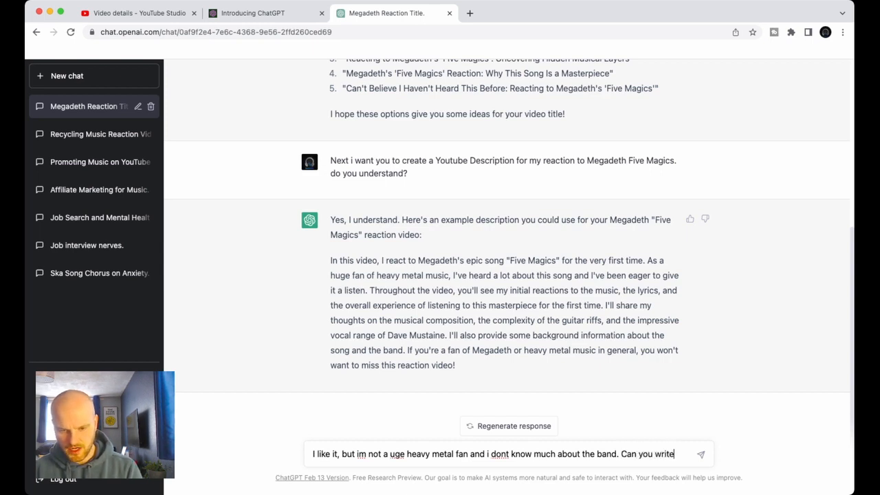
pyautogui.write(' a descriptio')
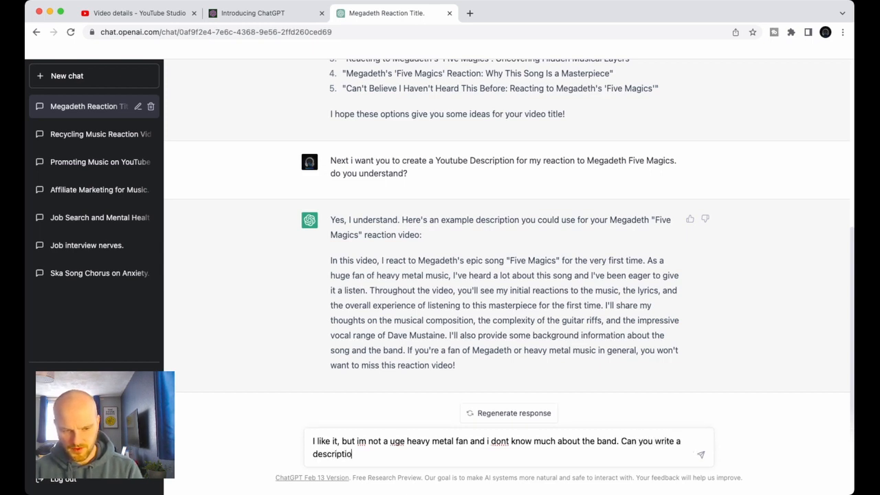
pyautogui.write('n that dpesnt sug')
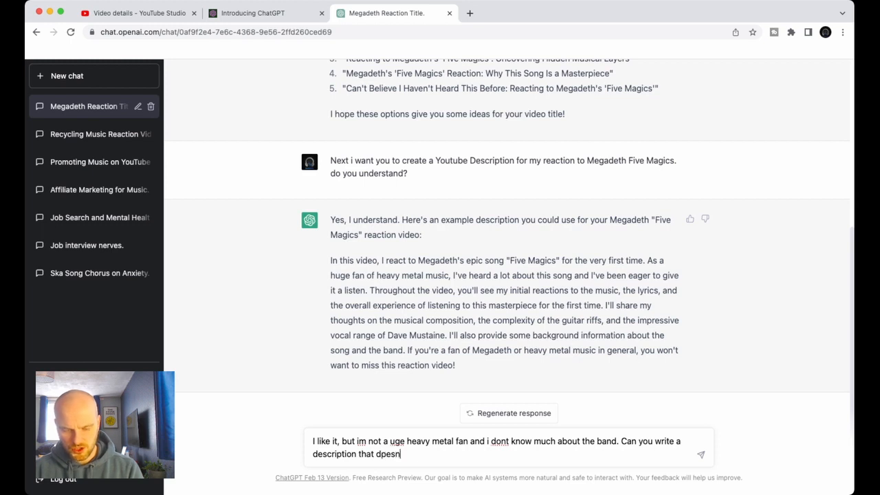
pyautogui.press('BackSpace')
pyautogui.press('BackSpace')
pyautogui.press('BackSpace')
pyautogui.press('BackSpace')
pyautogui.press('BackSpace')
pyautogui.press('BackSpace')
pyautogui.press('BackSpace')
pyautogui.press('BackSpace')
pyautogui.press('BackSpace')
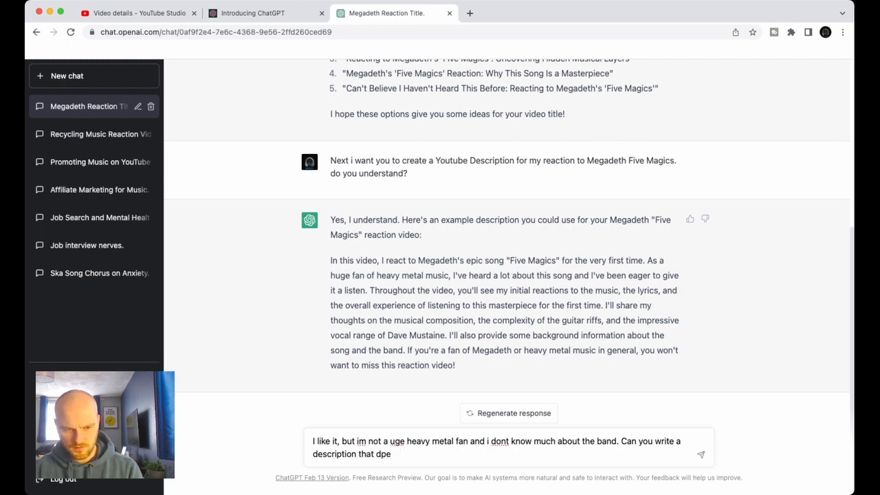
pyautogui.write('oesnt su')
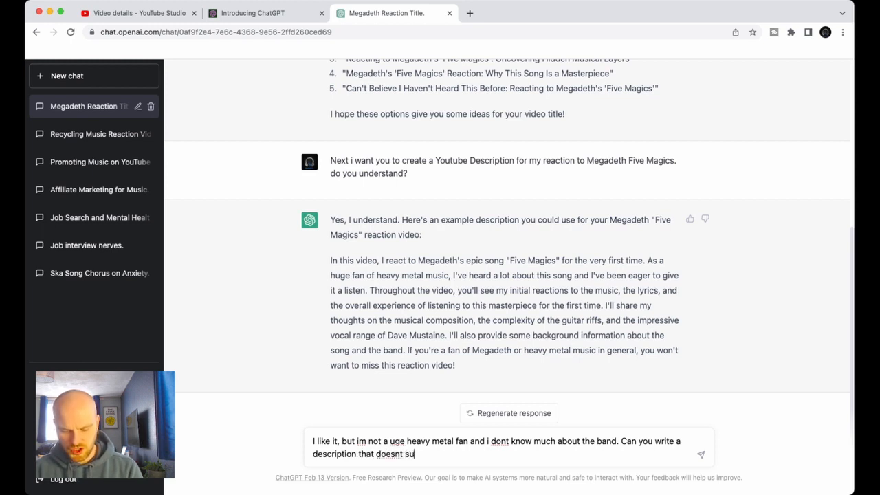
pyautogui.write('ggest that i am')
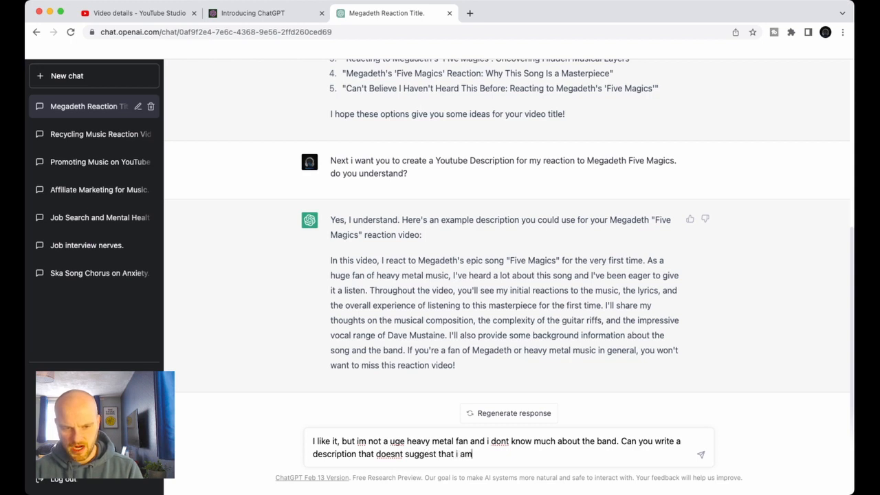
pyautogui.write('.')
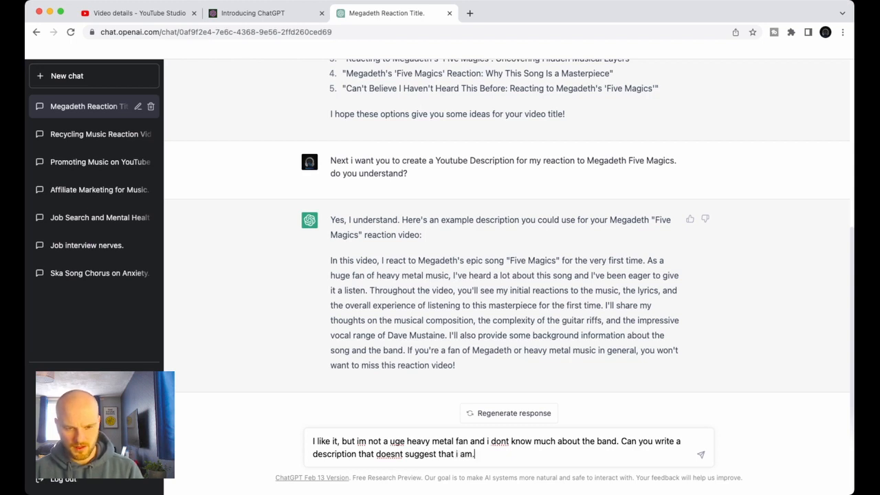
pyautogui.press('Return')
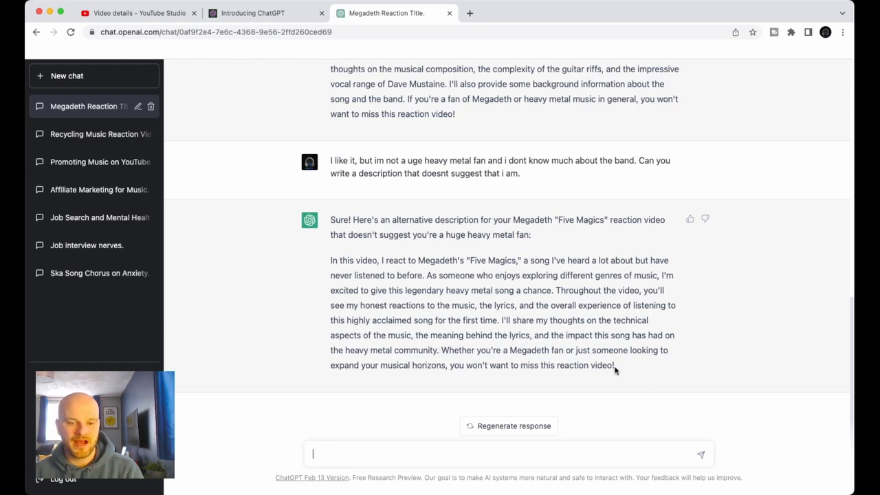
# Step: Copy ChatGPT's alternative description into the video's description in YouTube Studio, replacing the text above the hashtags
pyautogui.moveTo(613, 365); pyautogui.dragTo(331, 262)
pyautogui.press('super+c')
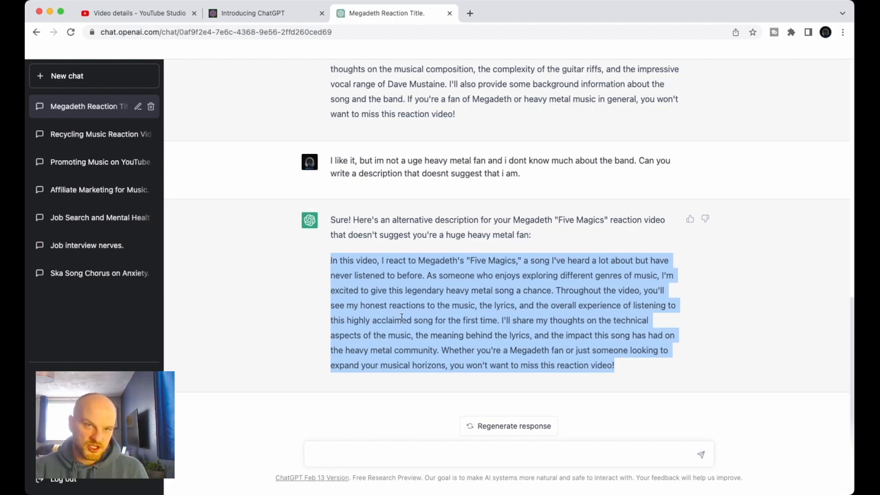
pyautogui.press('super+1')
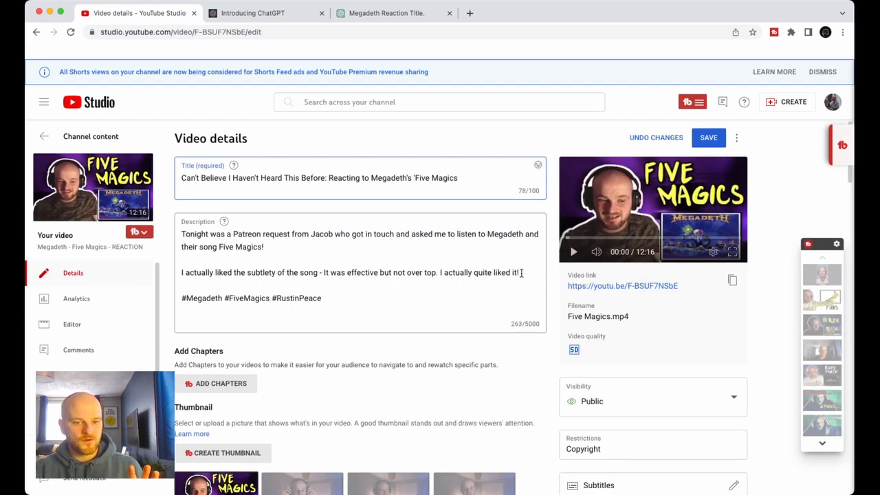
pyautogui.moveTo(522, 273); pyautogui.dragTo(182, 237)
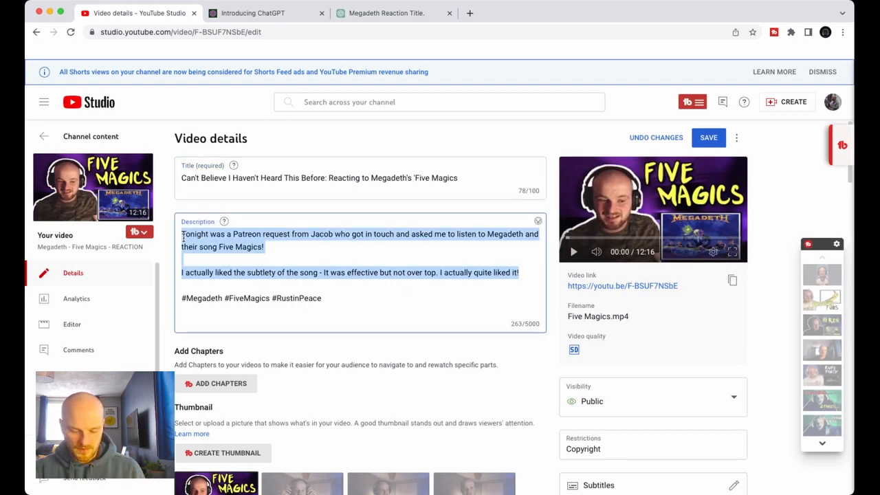
pyautogui.press('BackSpace')
pyautogui.press('super+v')
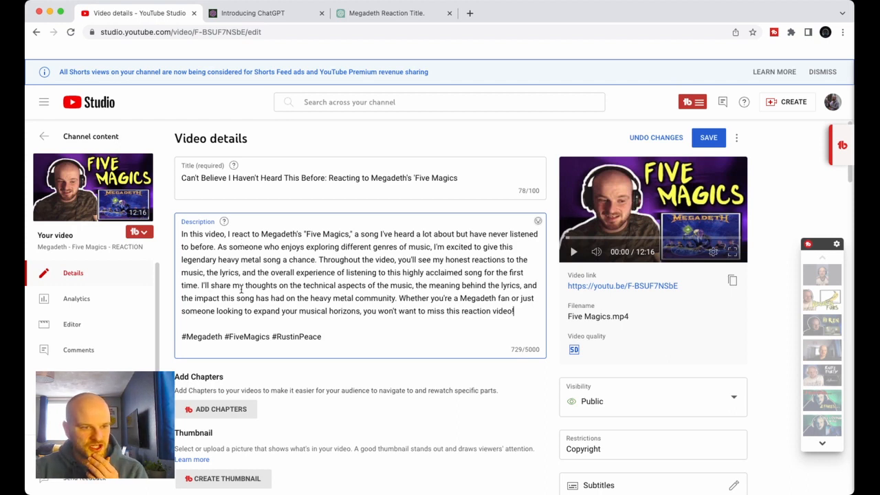
# Step: In the description, replace the comma after "aspects of the music" with "and" and delete the clause about the song's impact on the heavy metal community
pyautogui.click(416, 286)
pyautogui.press('BackSpace')
pyautogui.press('BackSpace')
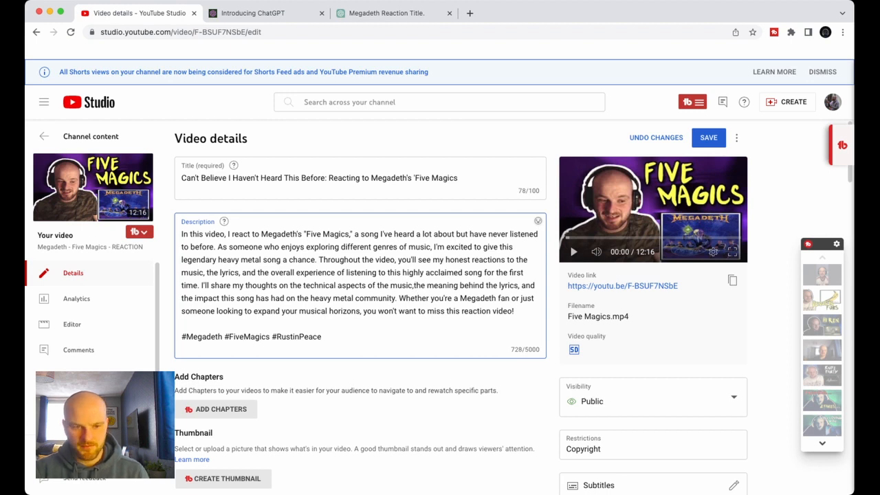
pyautogui.write('and')
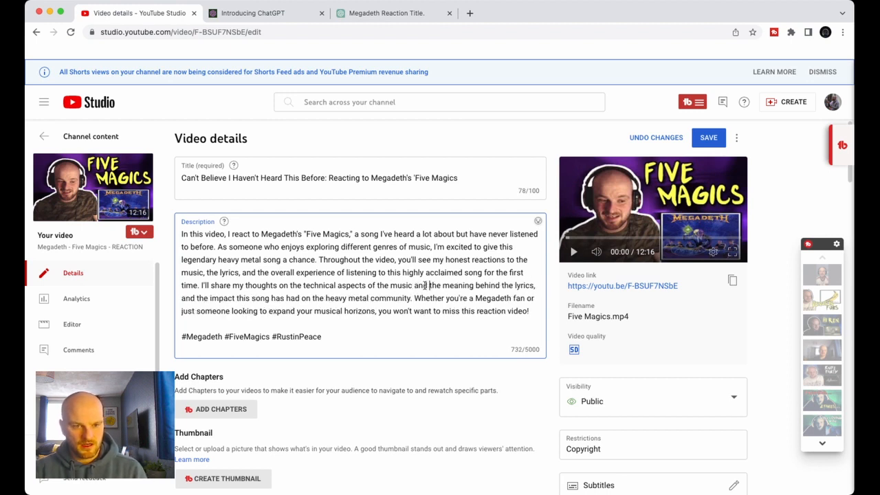
pyautogui.moveTo(181, 298); pyautogui.dragTo(412, 300)
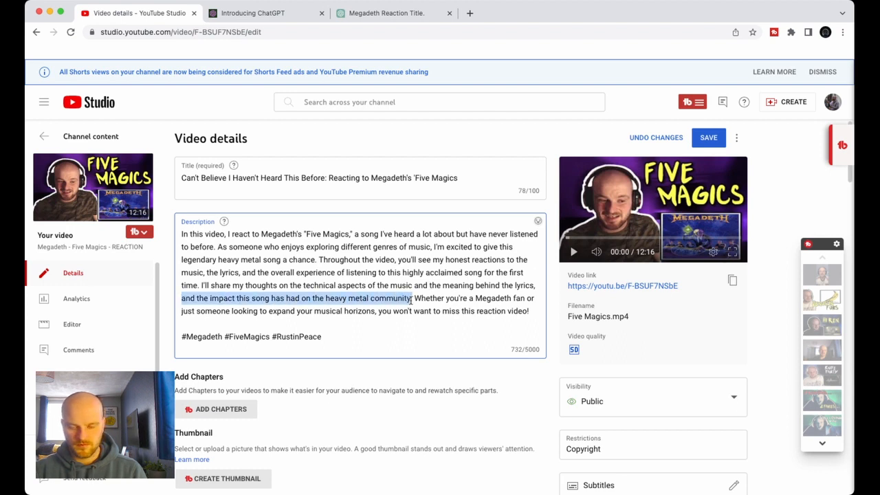
pyautogui.press('BackSpace')
pyautogui.press('BackSpace')
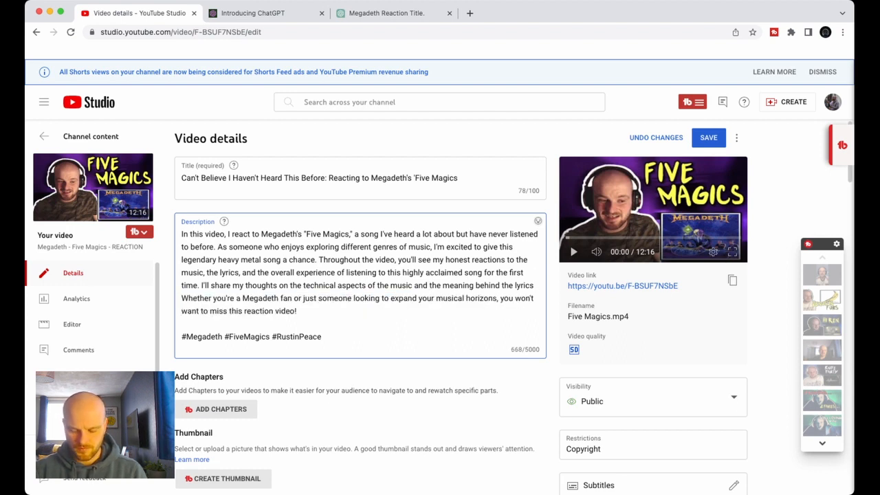
# Step: Send ChatGPT the message "Please give me 15 youtube tags that i can use to help with SEO for my reaction video to Megadeth's Five Magics"
pyautogui.scroll(-8, 336, 368)
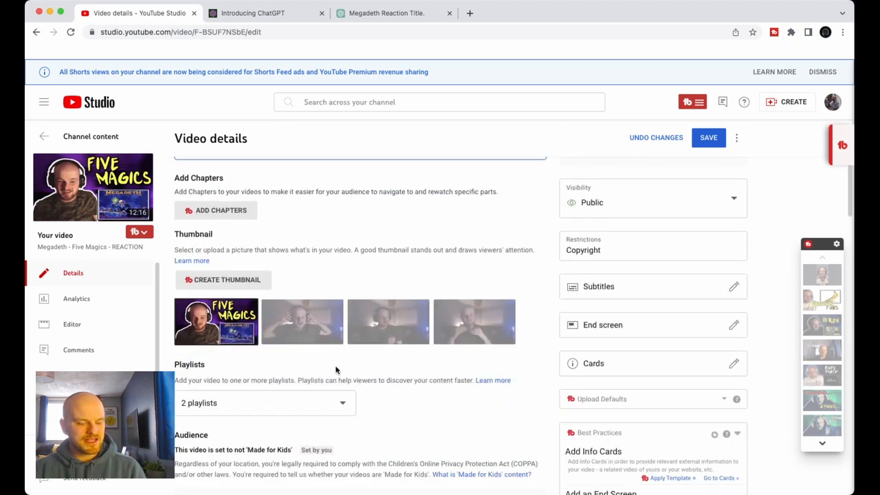
pyautogui.scroll(-7, 365, 388)
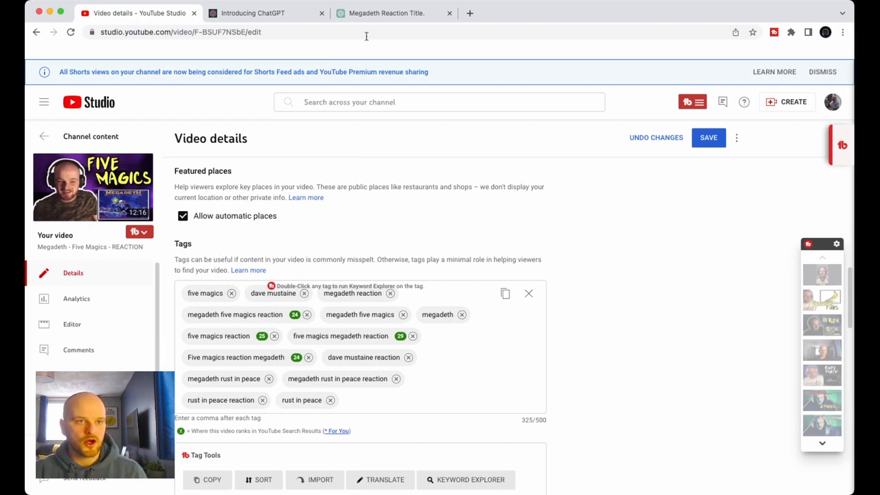
pyautogui.click(395, 14)
pyautogui.click(414, 453)
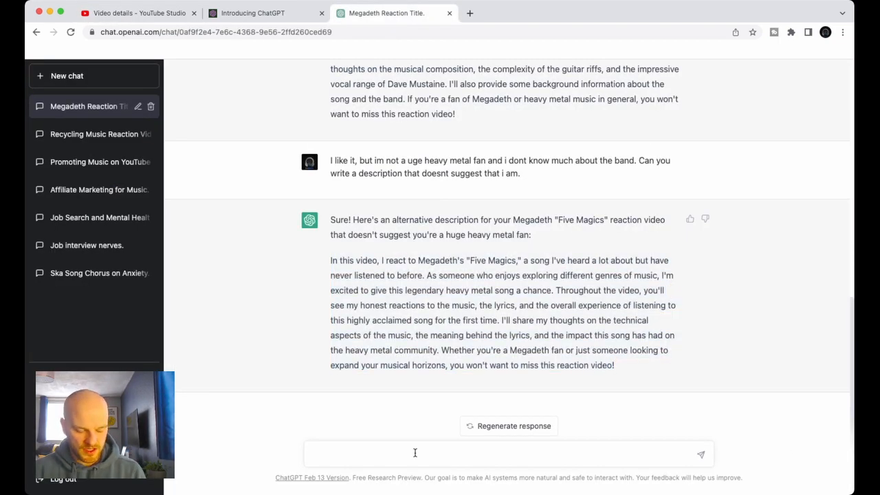
pyautogui.write('Please ')
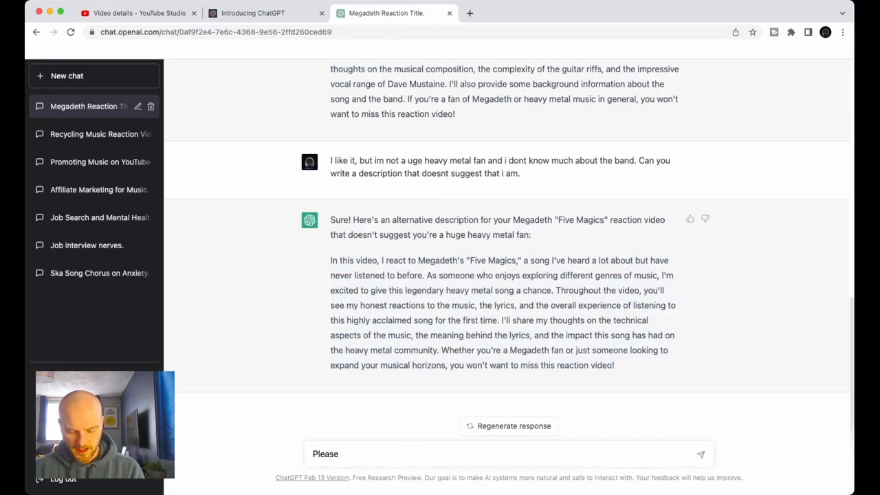
pyautogui.write('give me')
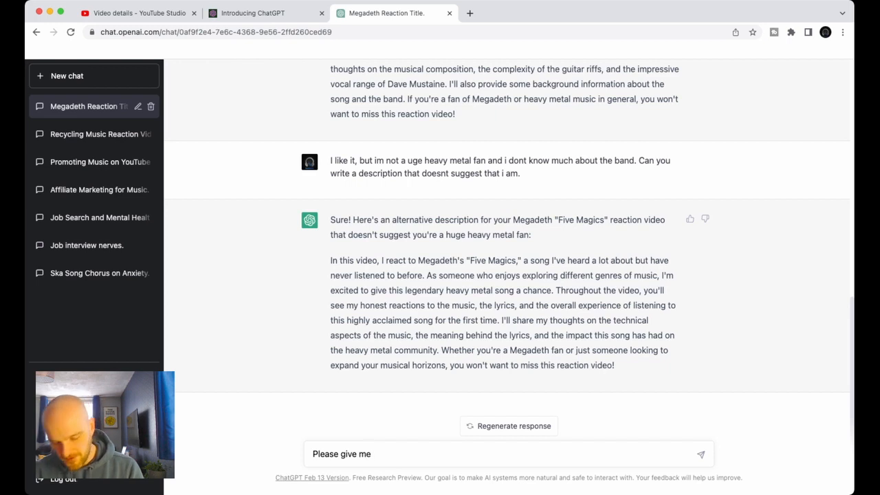
pyautogui.write(' 15')
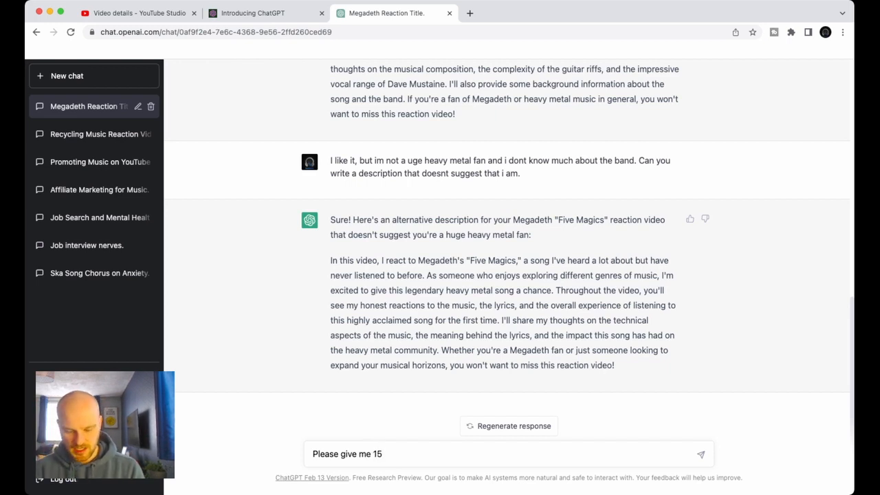
pyautogui.write(' youtube t')
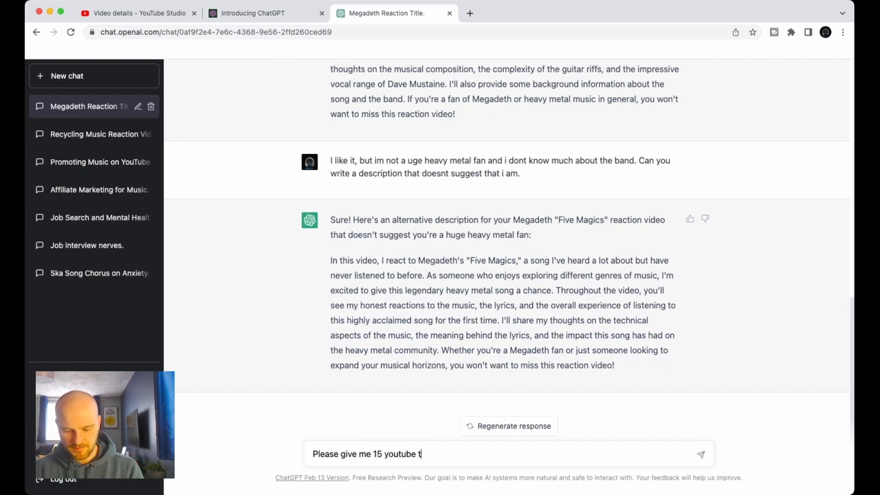
pyautogui.write('ags that i ca')
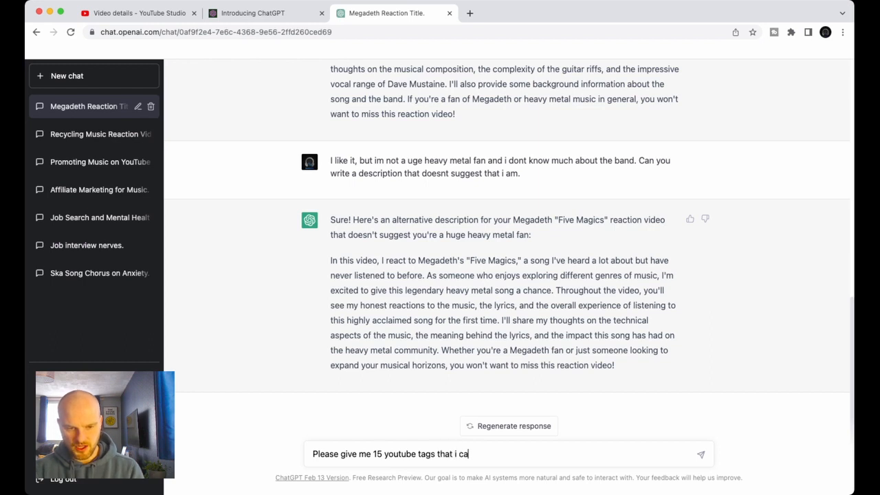
pyautogui.write('n use to he')
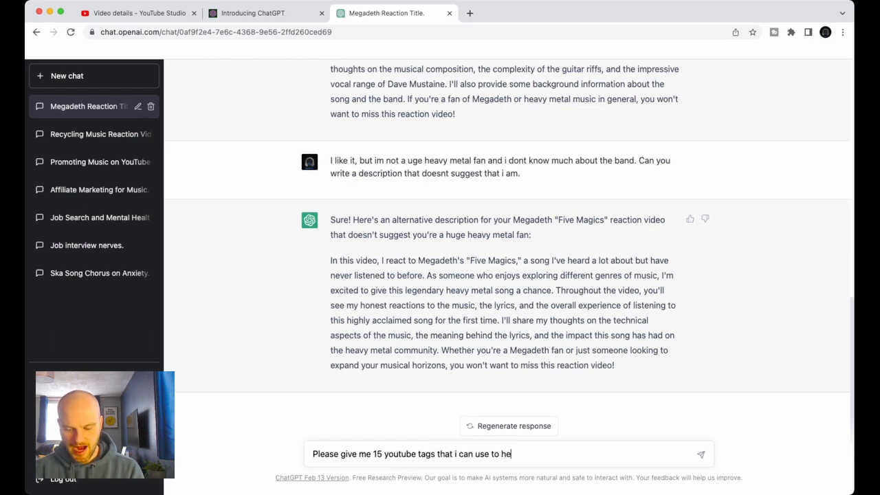
pyautogui.write('lp with SE')
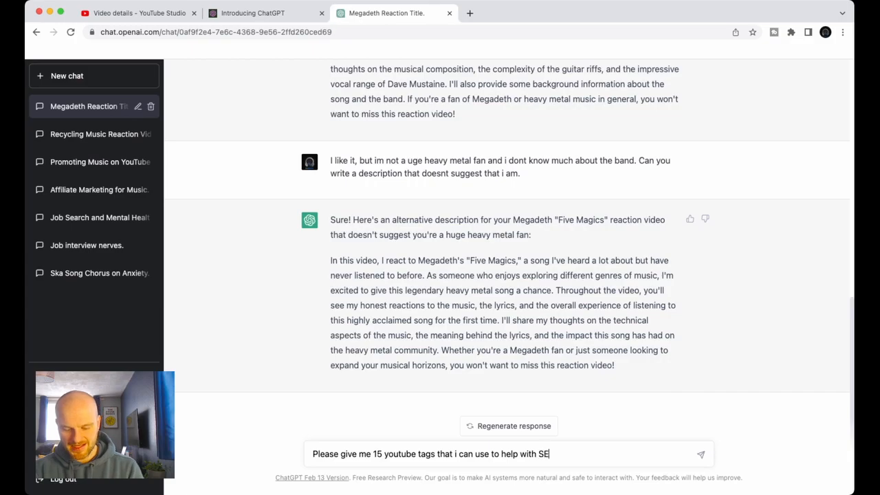
pyautogui.write('O')
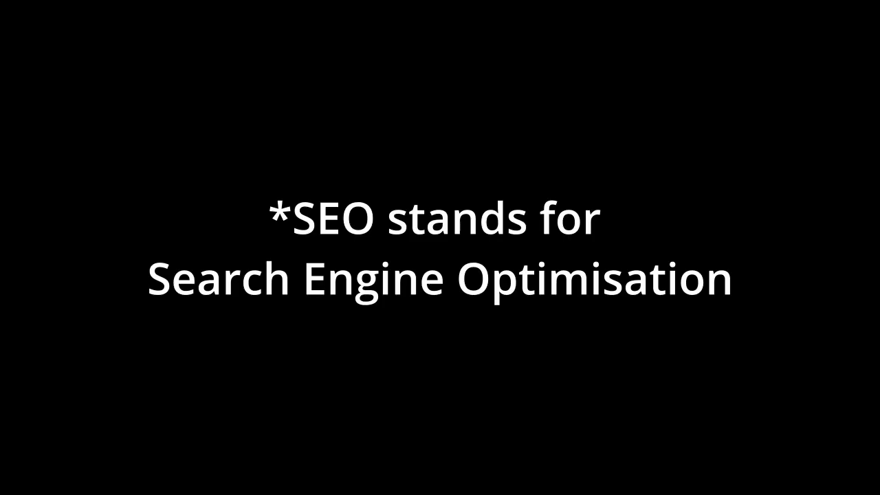
pyautogui.write('t')
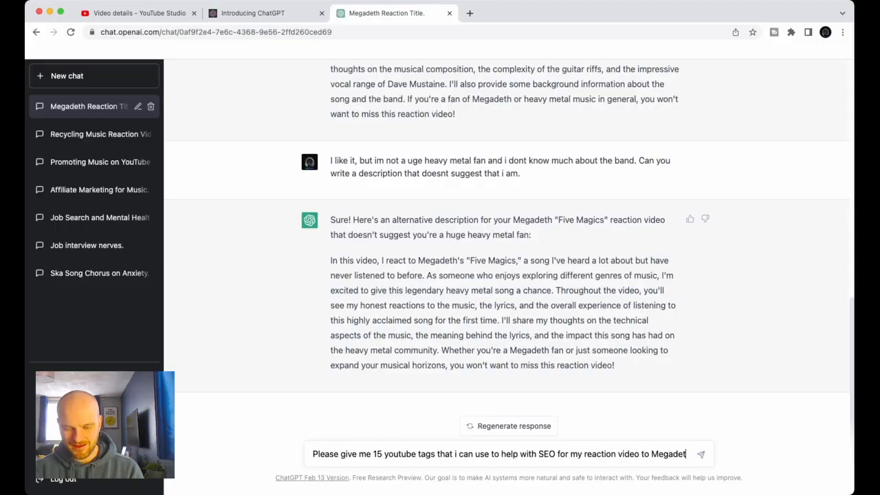
pyautogui.write("h's Fiv")
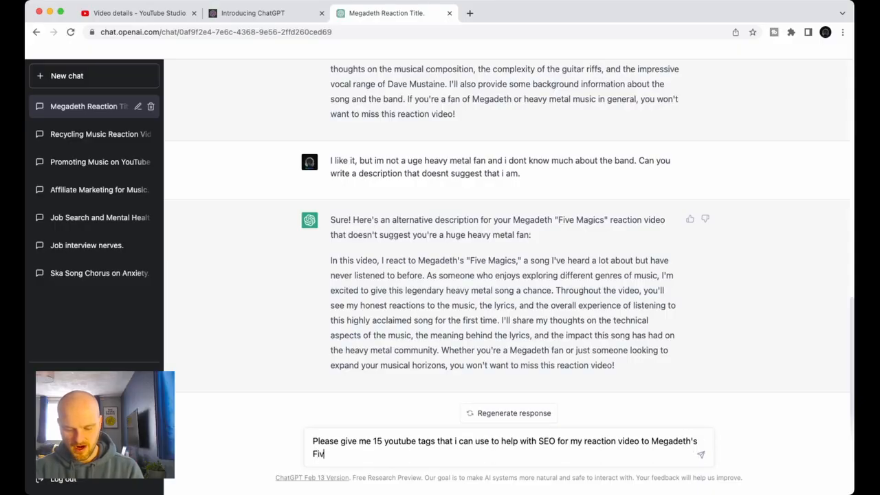
pyautogui.write('e Magics')
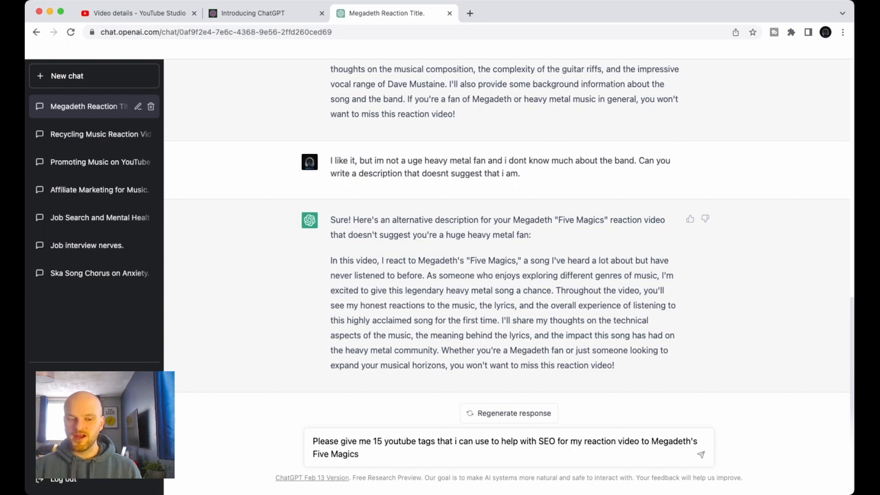
pyautogui.press('Return')
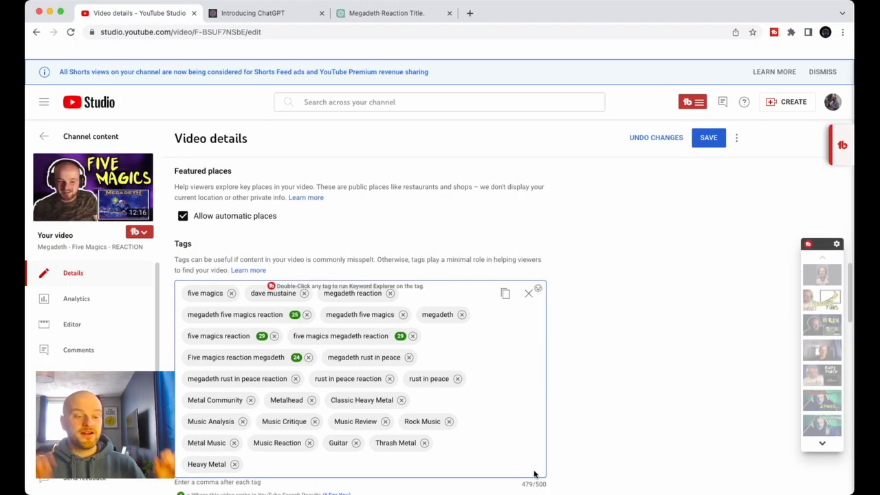
# Step: Compare ChatGPT's list of suggested tags, from Guitar to Metal Community, with the video's tags in YouTube Studio
pyautogui.click(386, 12)
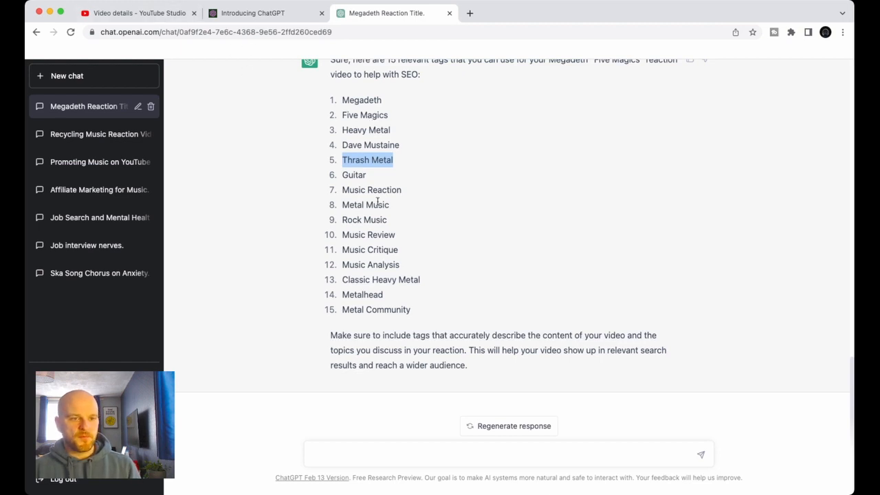
pyautogui.moveTo(343, 173); pyautogui.dragTo(403, 310)
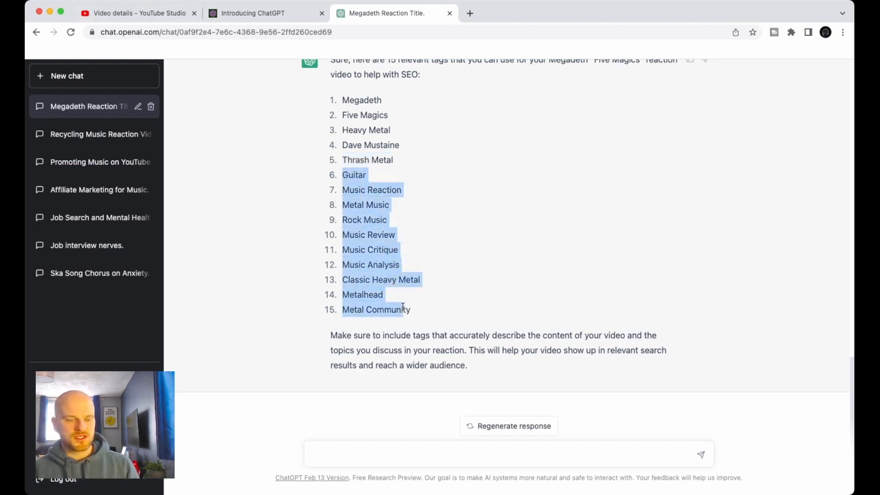
pyautogui.click(132, 15)
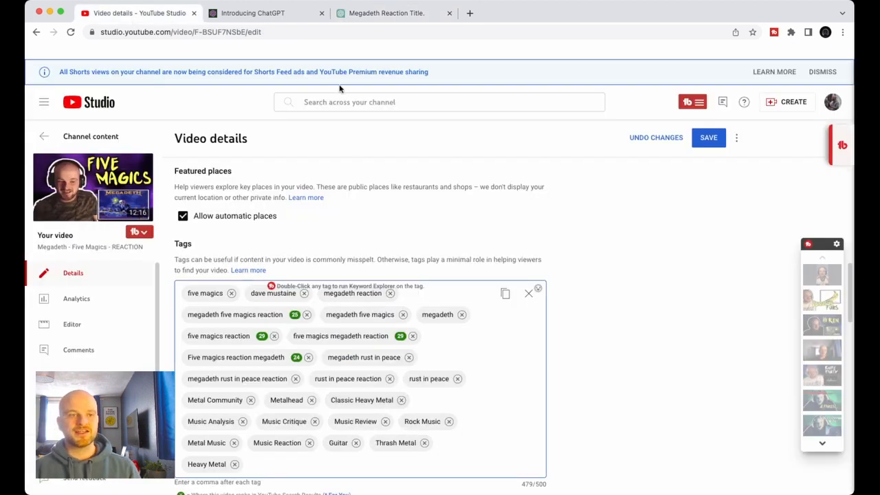
pyautogui.scroll(-10, 599, 355)
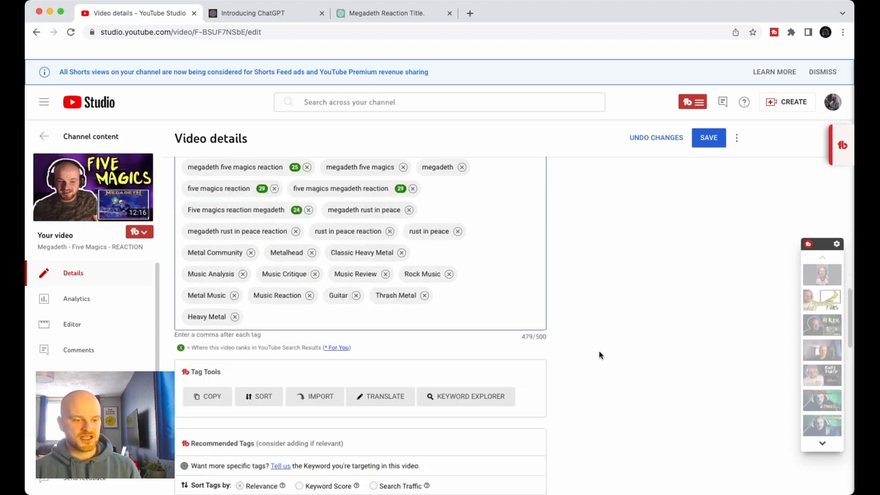
pyautogui.scroll(20, 600, 356)
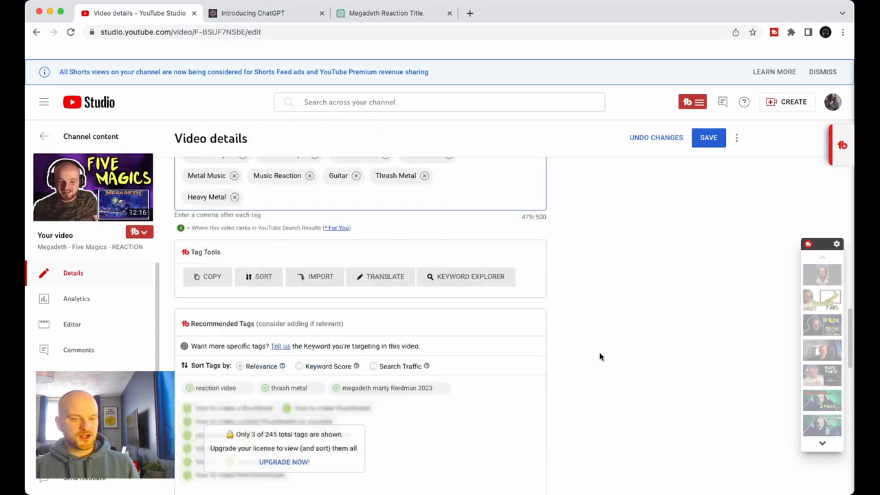
pyautogui.scroll(2, 599, 353)
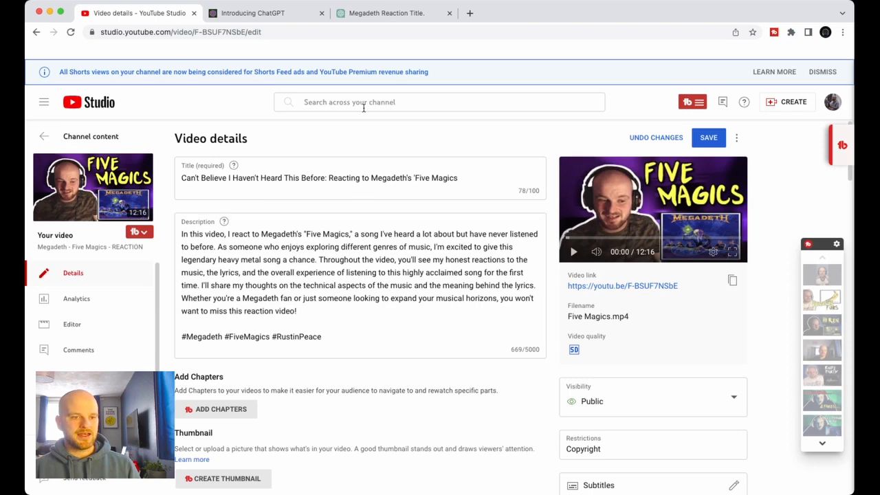
# Step: Replace the #RustinPeace hashtag at the end of the description with the suggested #heavymetal and save the video details
pyautogui.moveTo(309, 338); pyautogui.dragTo(324, 336)
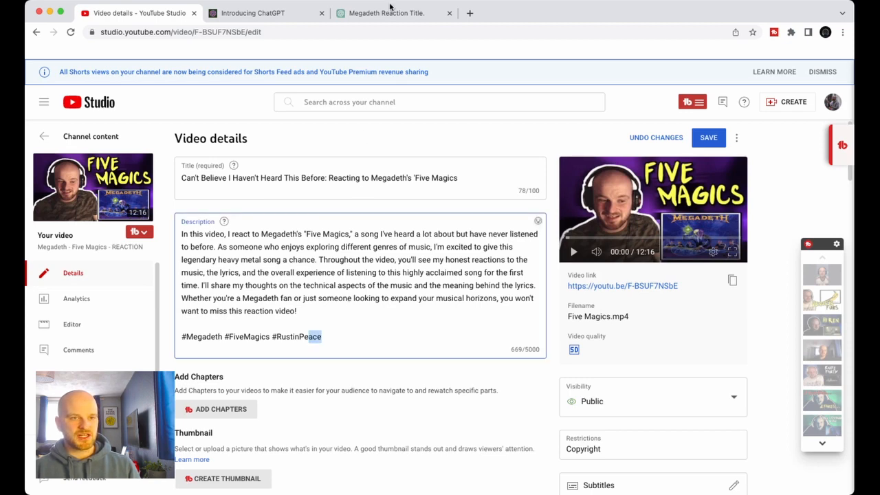
pyautogui.click(390, 10)
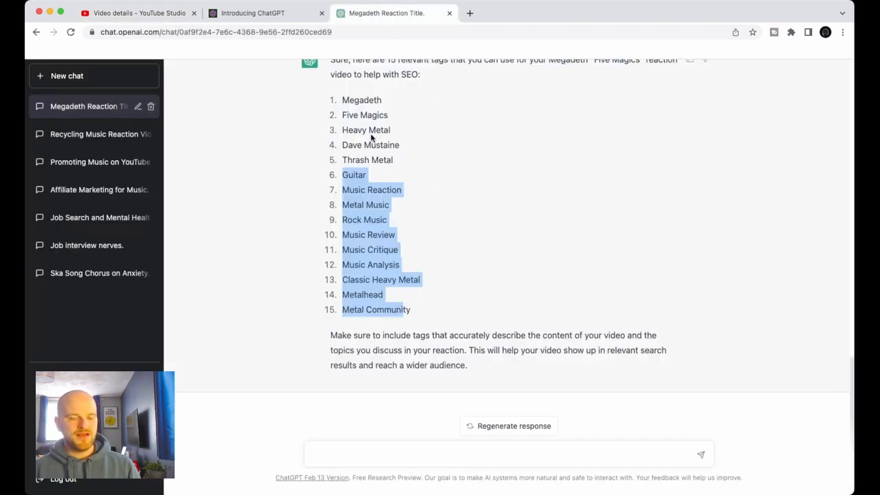
pyautogui.click(110, 9)
pyautogui.click(324, 337)
pyautogui.moveTo(325, 336); pyautogui.dragTo(278, 336)
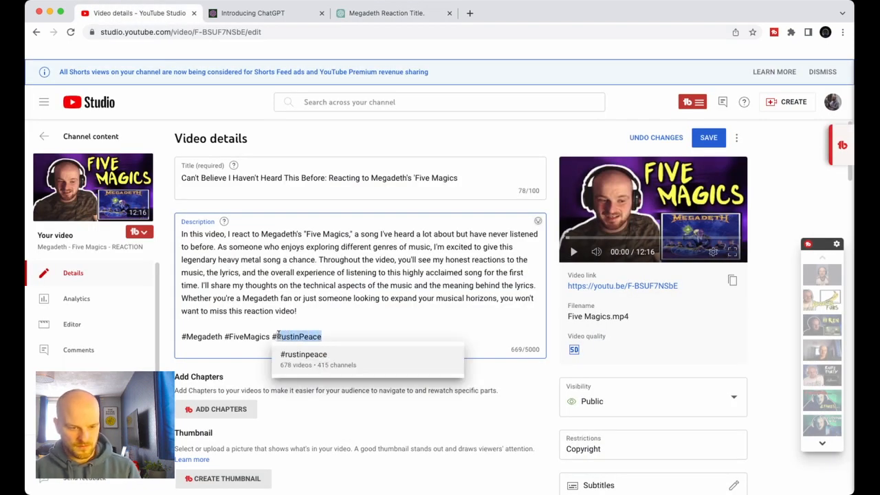
pyautogui.write('HeavyM')
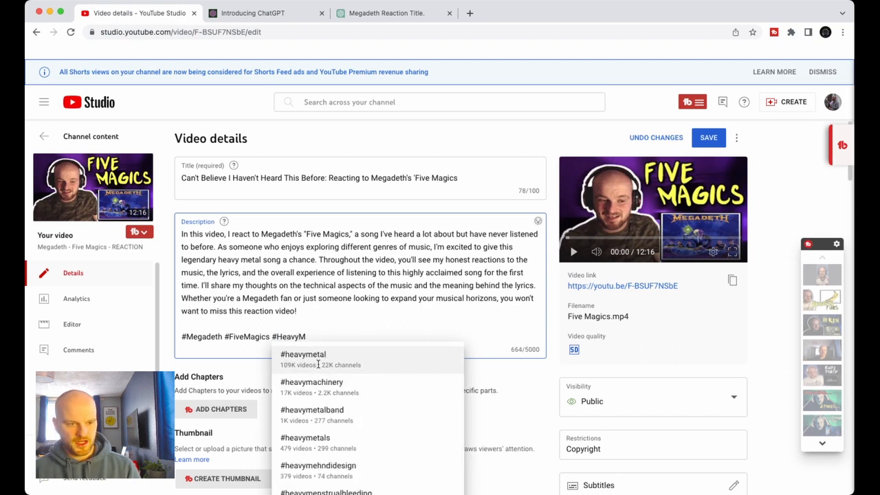
pyautogui.click(318, 359)
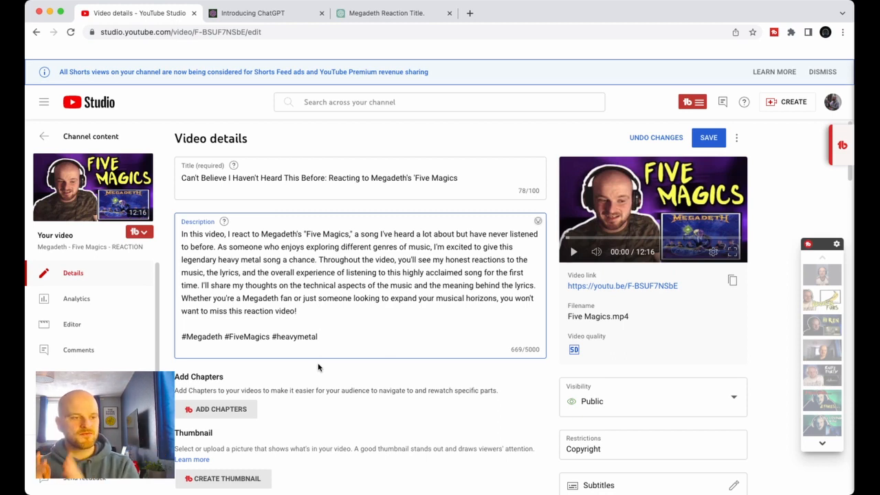
pyautogui.click(709, 139)
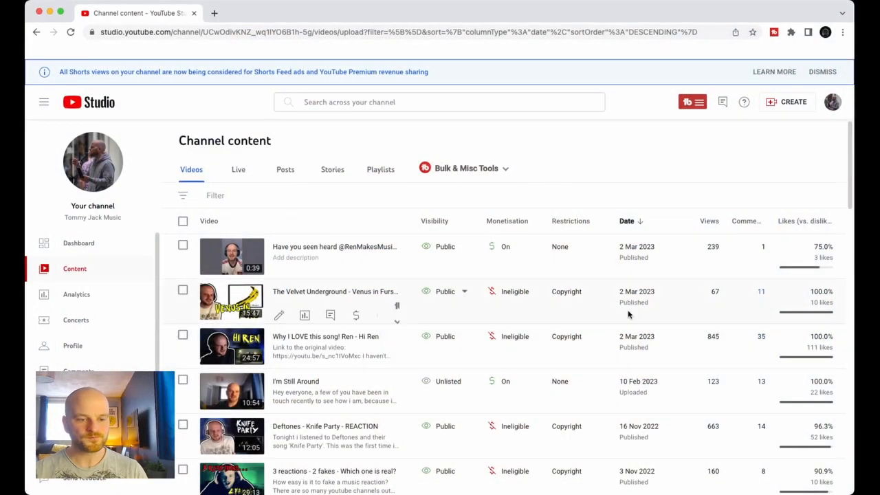
# Step: Search the channel for "Five Magics" and open the details of the Megadeth reaction video
pyautogui.click(385, 104)
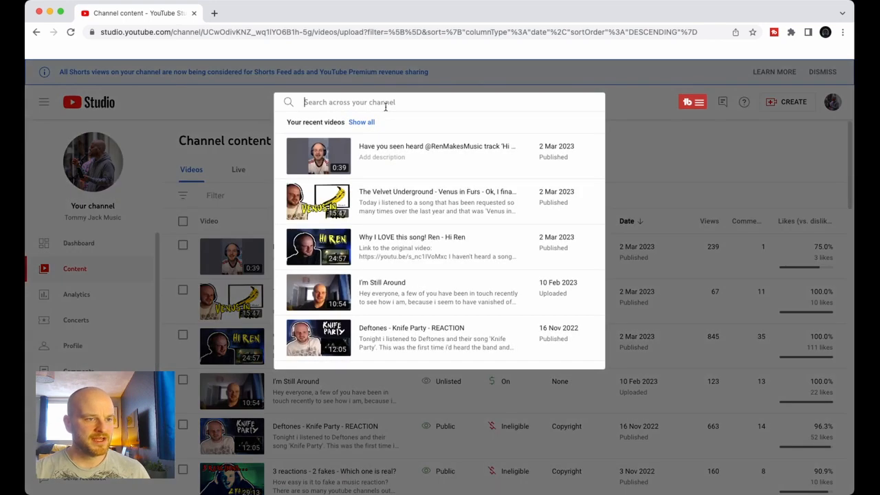
pyautogui.write('Fiv')
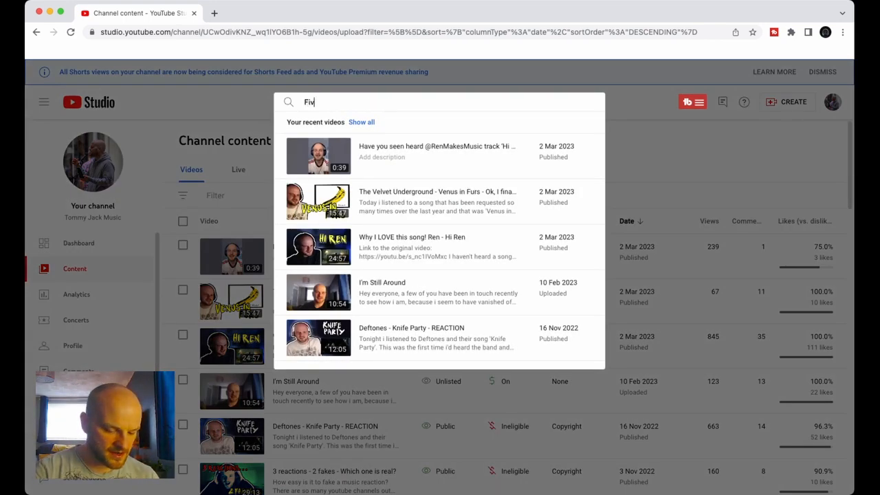
pyautogui.write('e Magics')
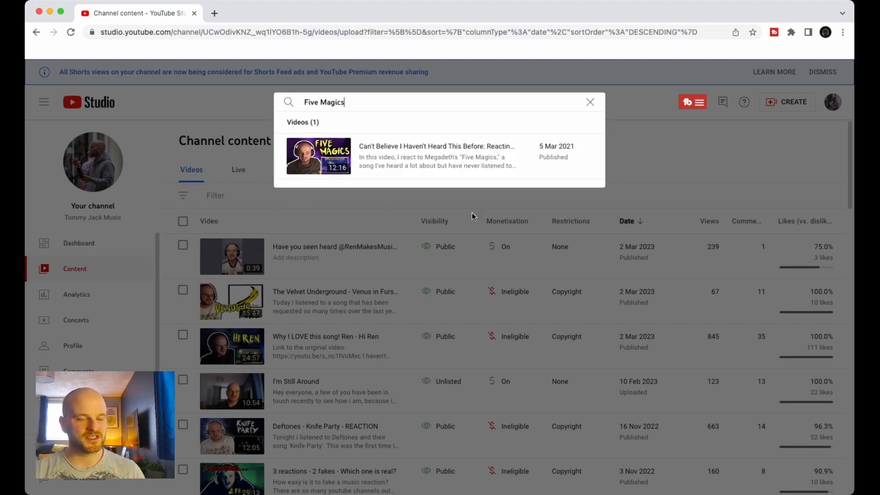
pyautogui.click(411, 147)
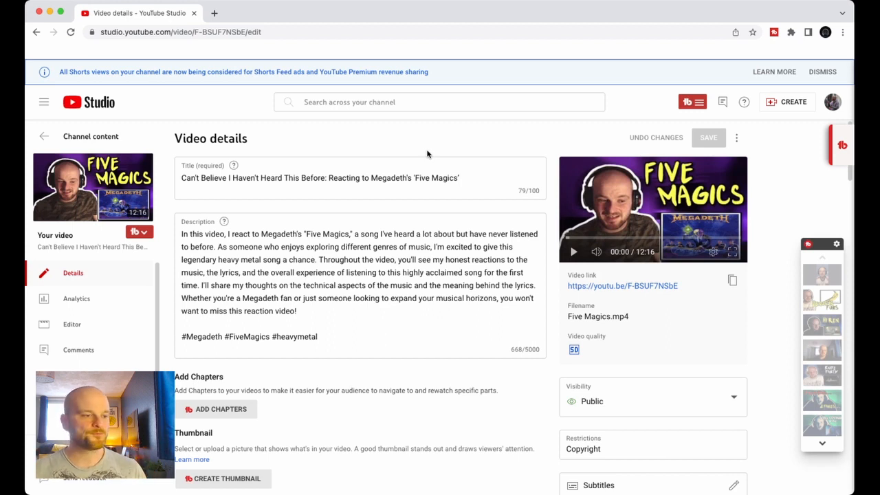
# Step: Open the video's analytics and examine its total views, subscribers and estimated revenue, plus the realtime views for the last 48 hours
pyautogui.click(77, 299)
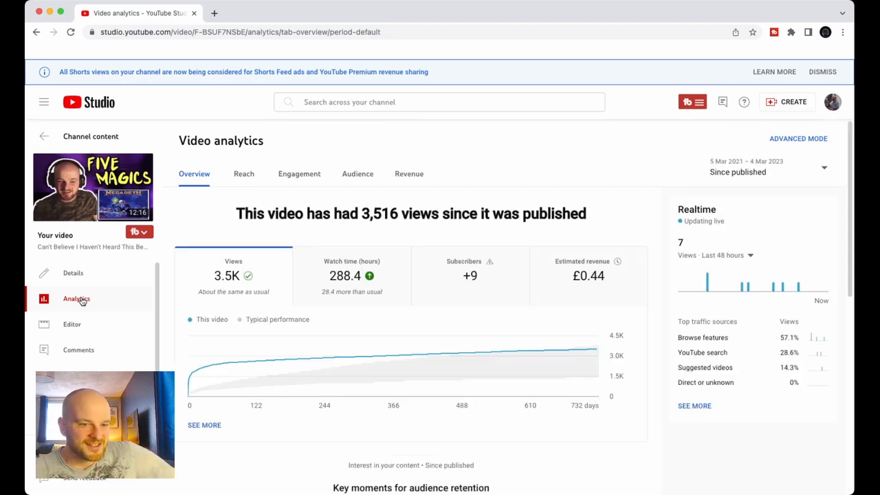
pyautogui.moveTo(469, 278)
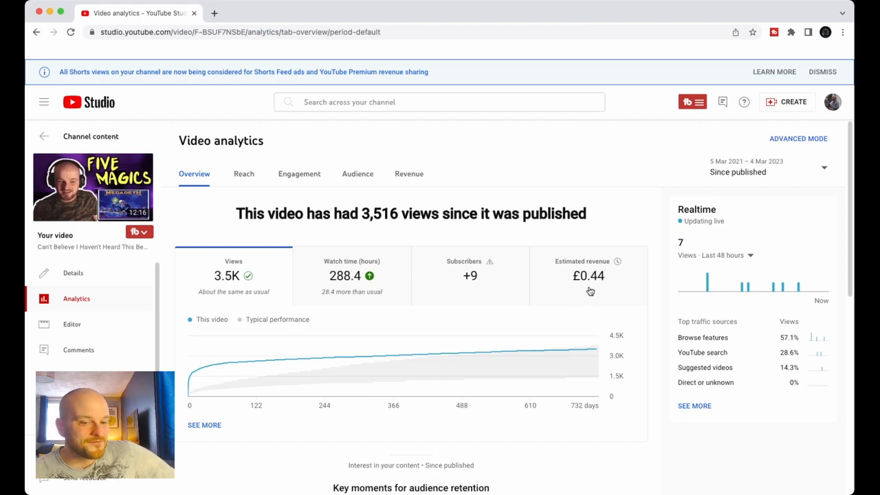
pyautogui.moveTo(232, 275)
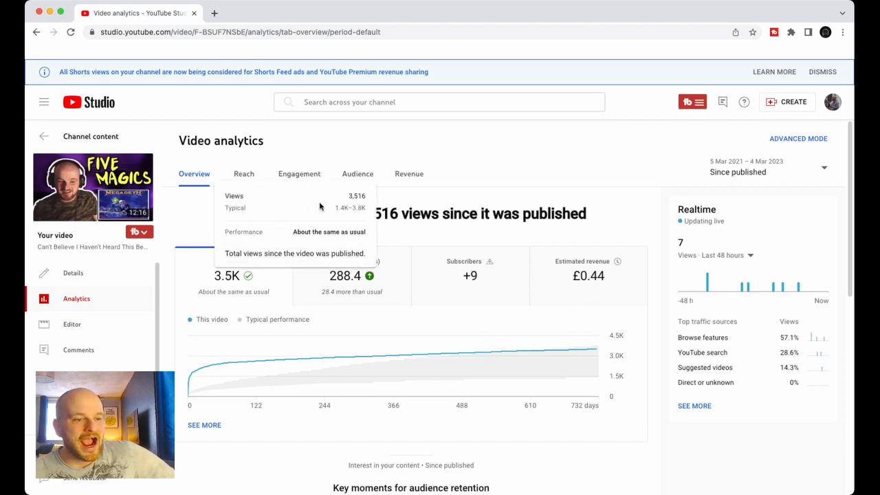
pyautogui.moveTo(348, 196); pyautogui.dragTo(367, 196)
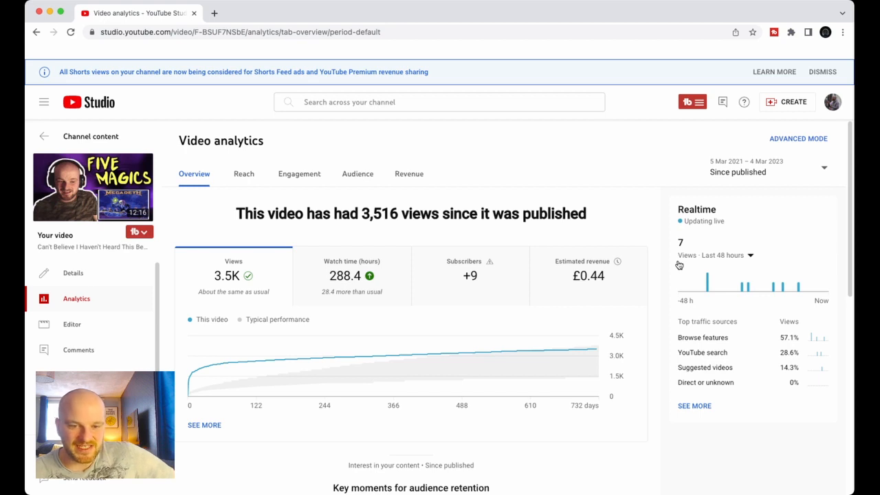
pyautogui.click(748, 256)
pyautogui.click(648, 216)
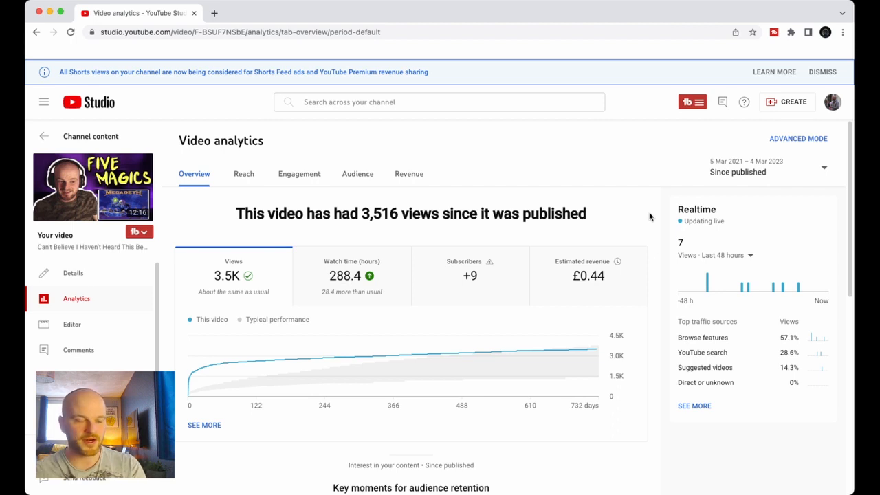
pyautogui.moveTo(750, 290)
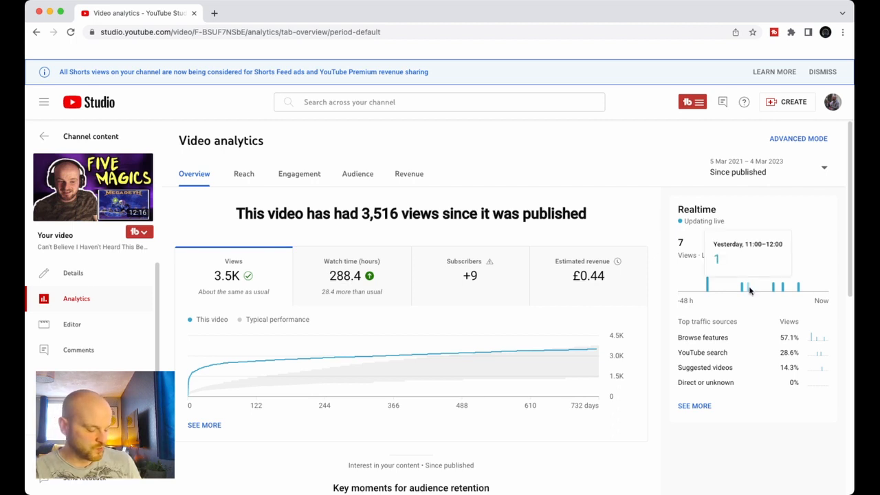